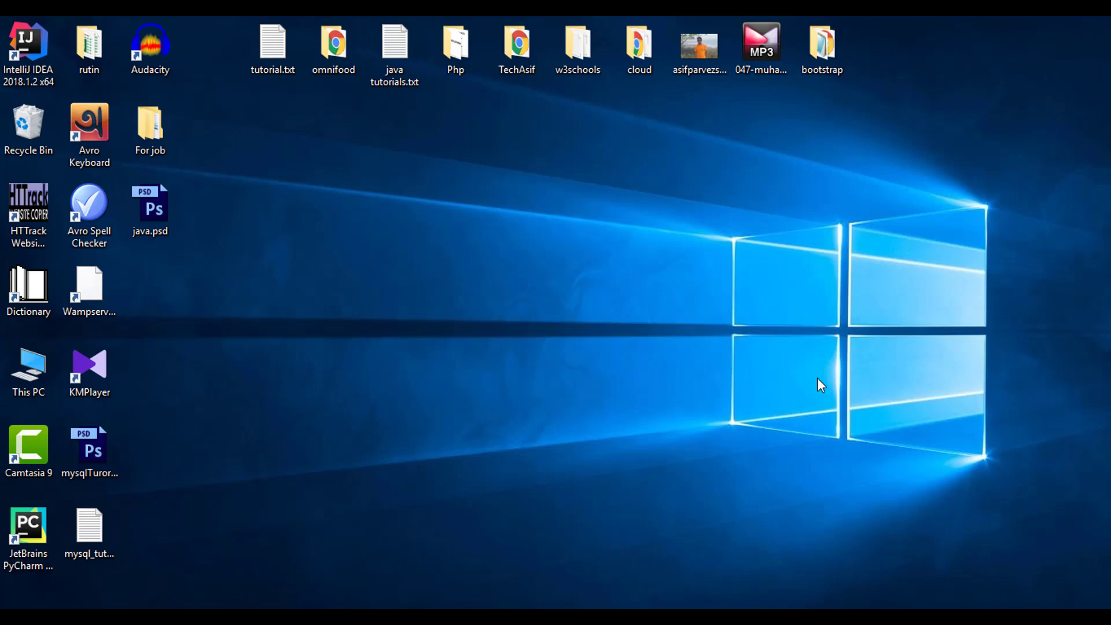
# Create a folder named html5 on the desktop and open it.
pyautogui.rightClick(635, 257)
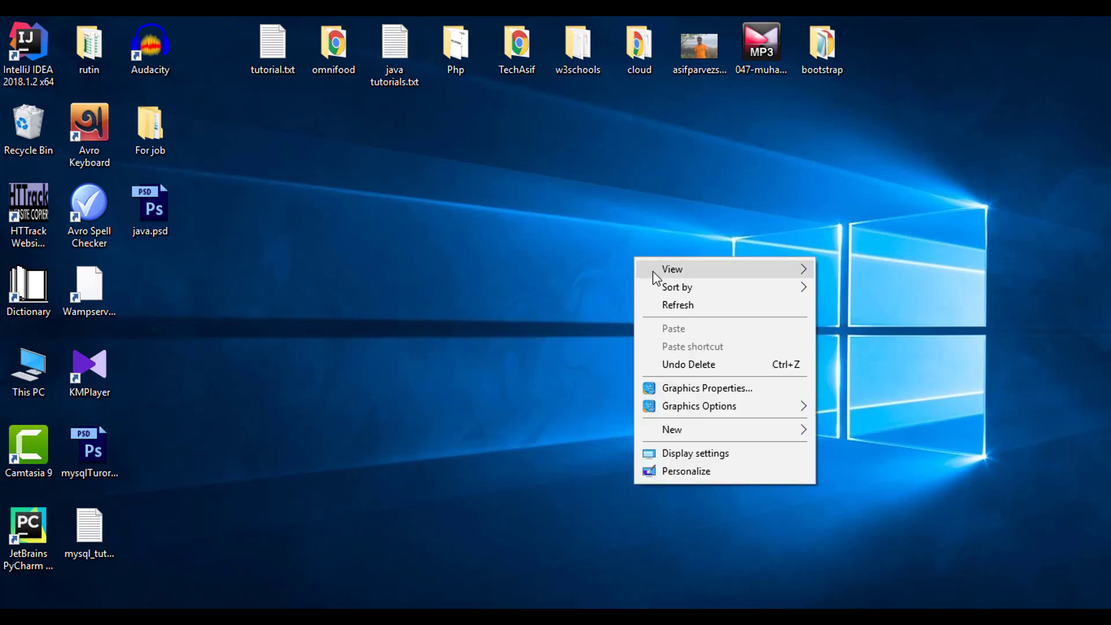
pyautogui.moveTo(787, 438)
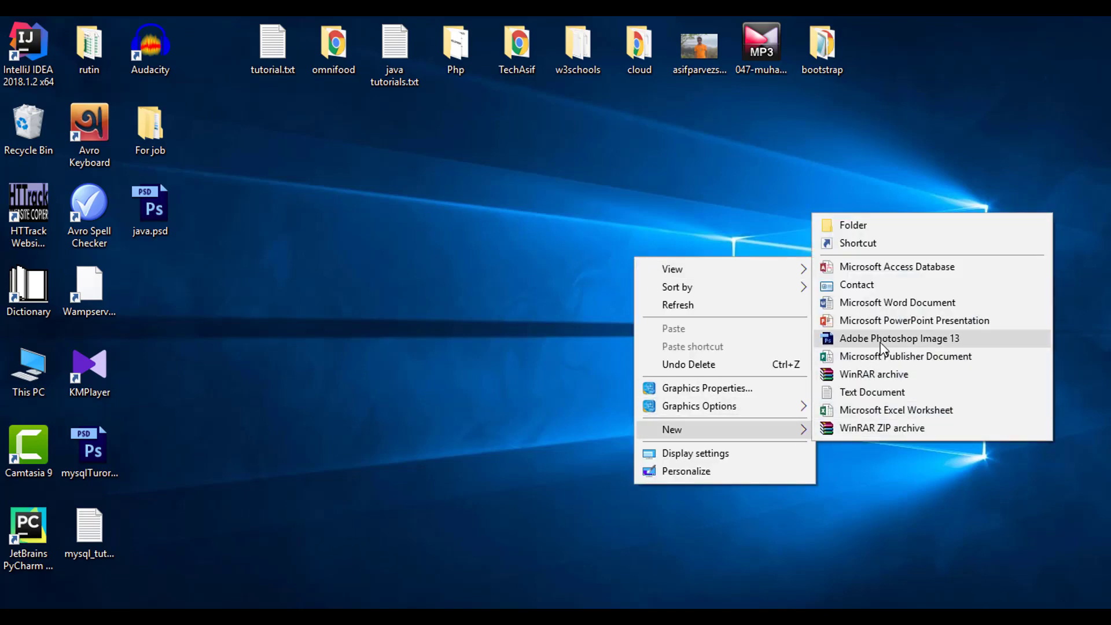
pyautogui.click(891, 228)
pyautogui.write('html')
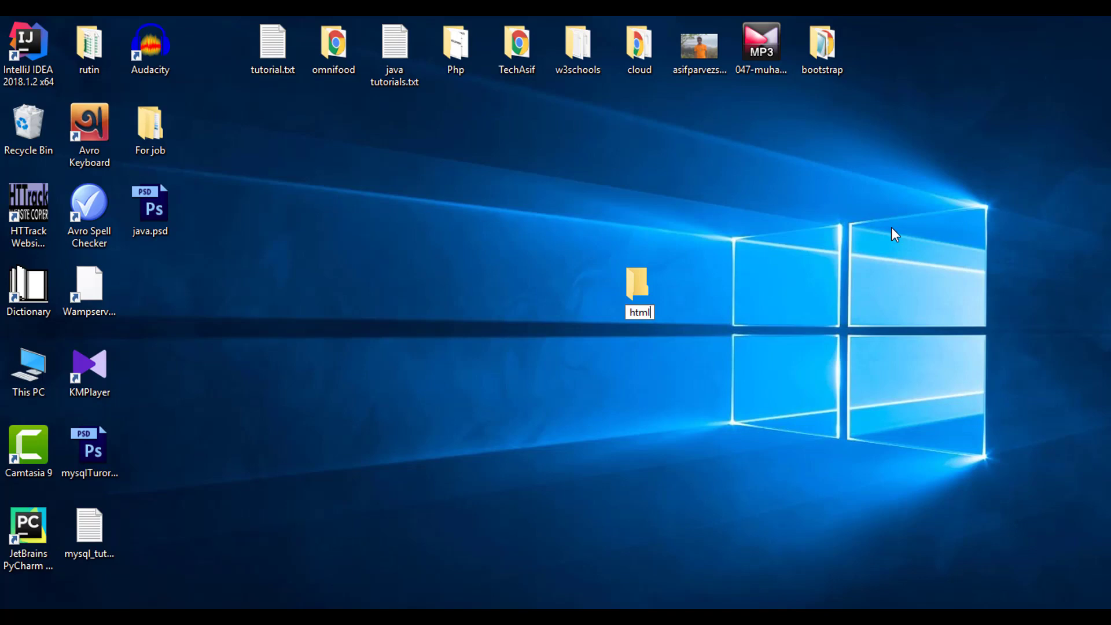
pyautogui.write('5')
pyautogui.press('Return')
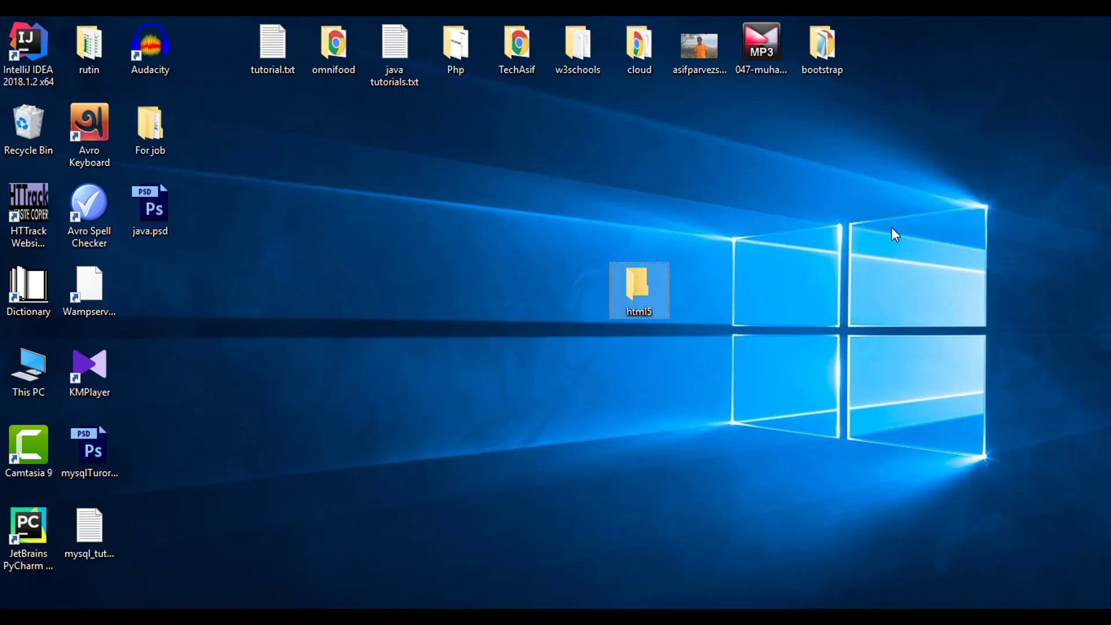
pyautogui.press('Return')
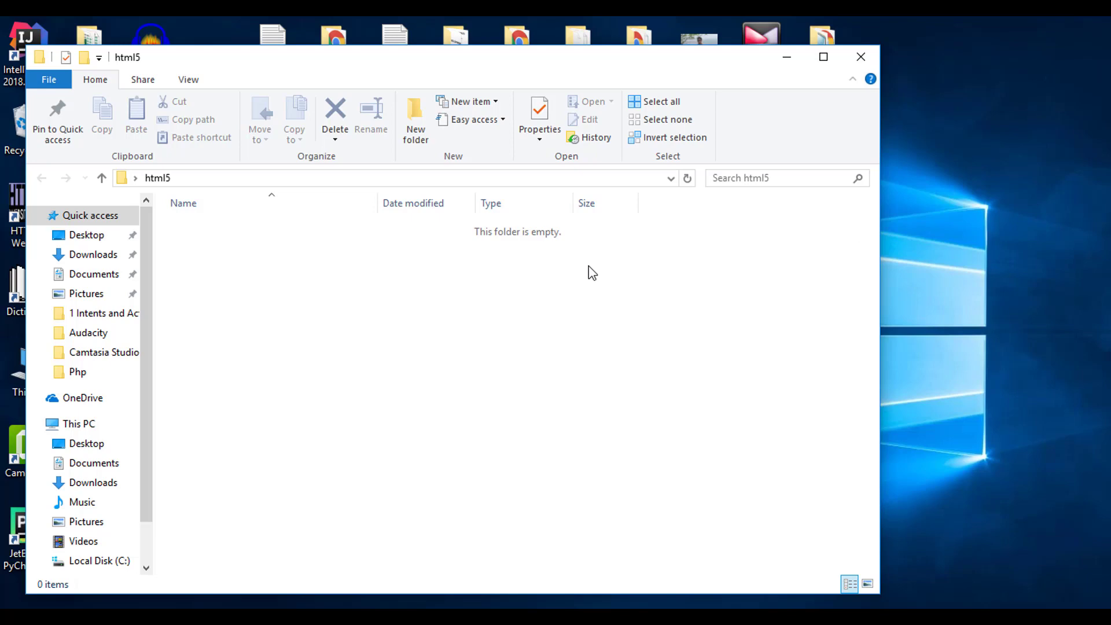
# Create a text document in the html5 folder and rename it, extension included, as index.html, accepting the file type change.
pyautogui.rightClick(484, 268)
pyautogui.moveTo(663, 465)
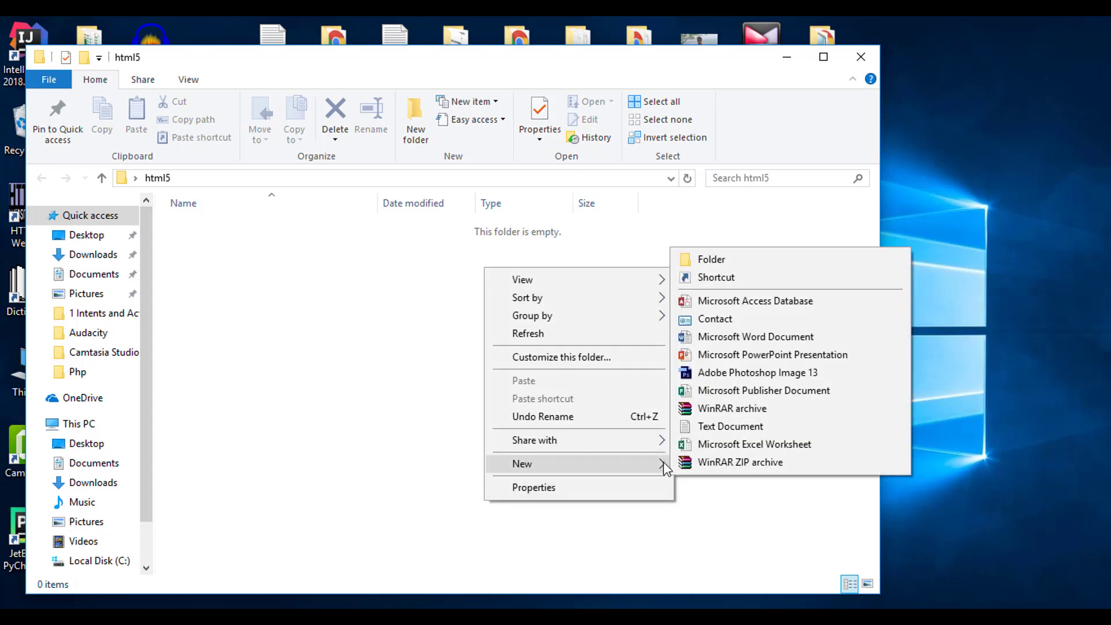
pyautogui.click(718, 427)
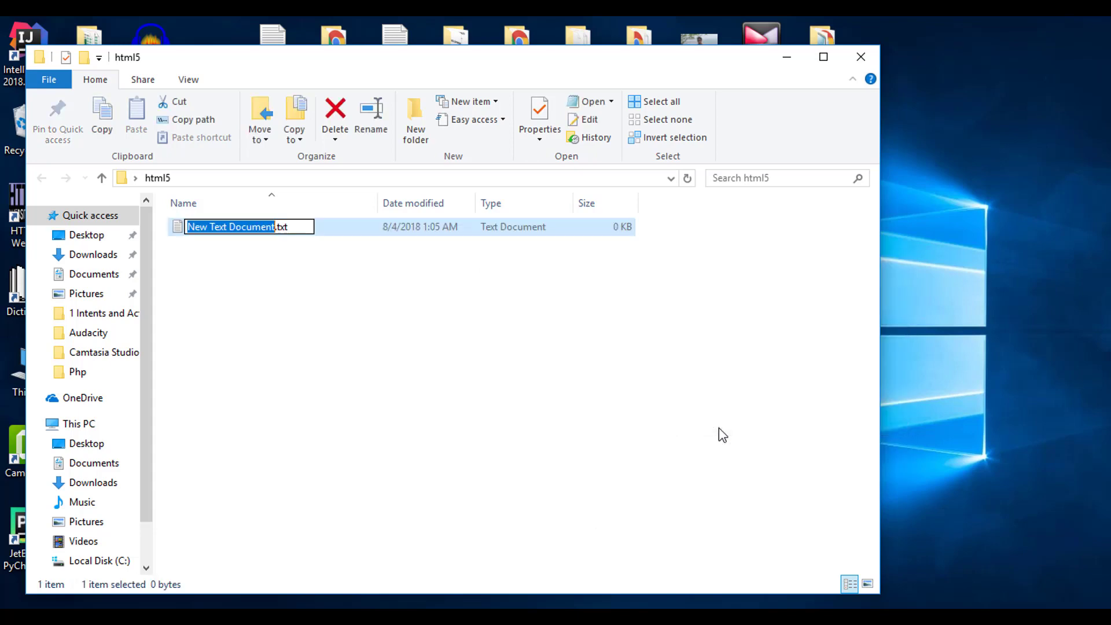
pyautogui.hotkey('ctrl', 'a')
pyautogui.write('i')
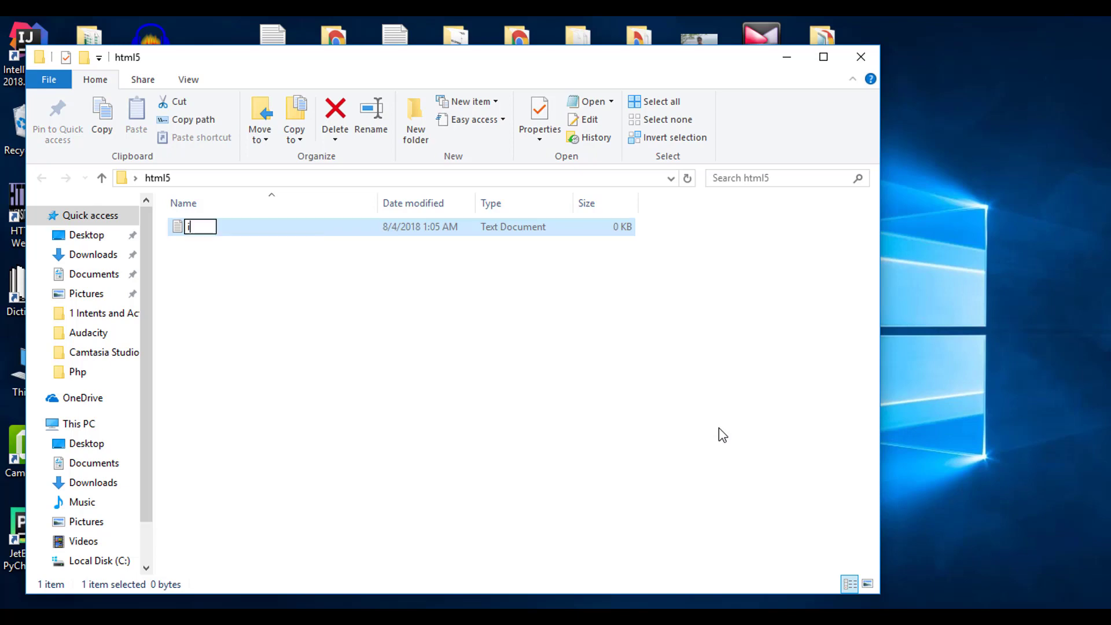
pyautogui.write('ndex.html')
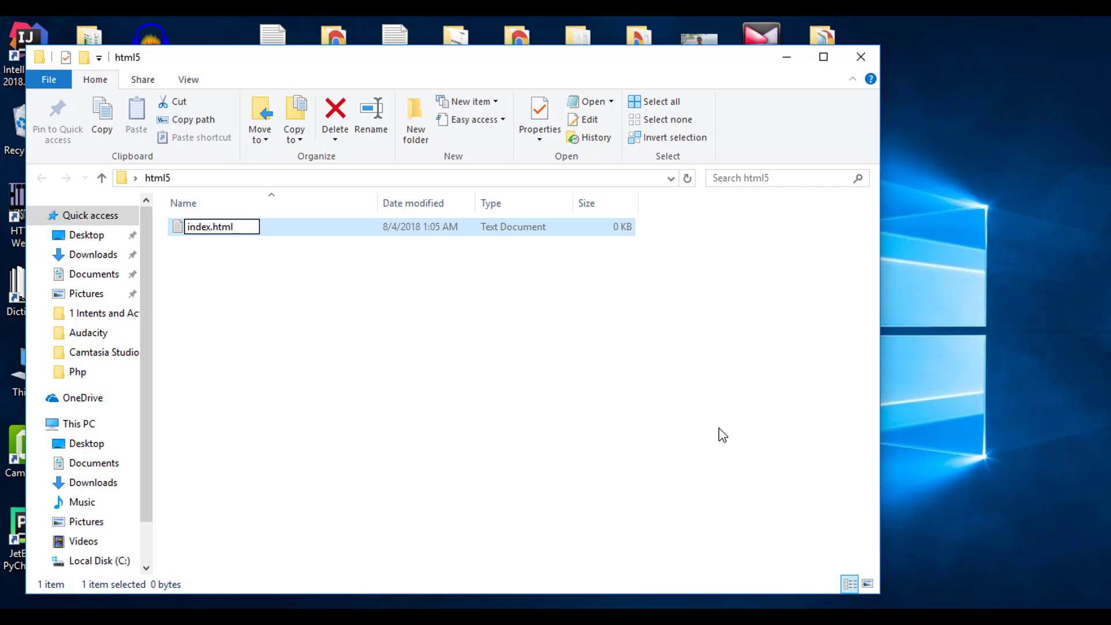
pyautogui.press('Return')
pyautogui.press('Return')
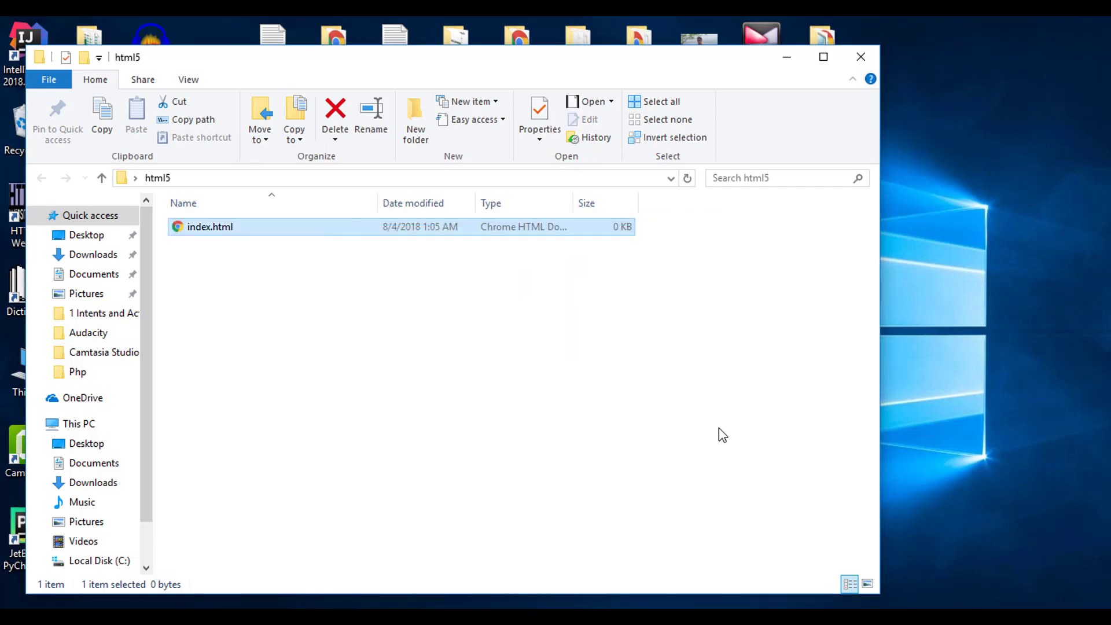
# Create another text document in the html5 folder, keeping its default name and .txt extension.
pyautogui.rightClick(666, 407)
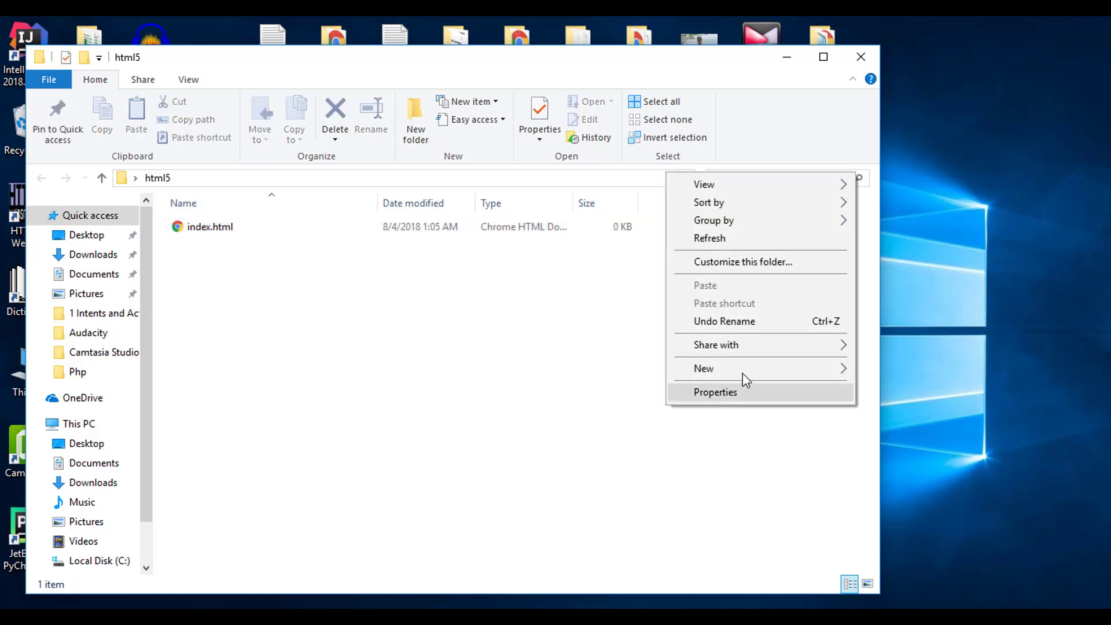
pyautogui.moveTo(763, 366)
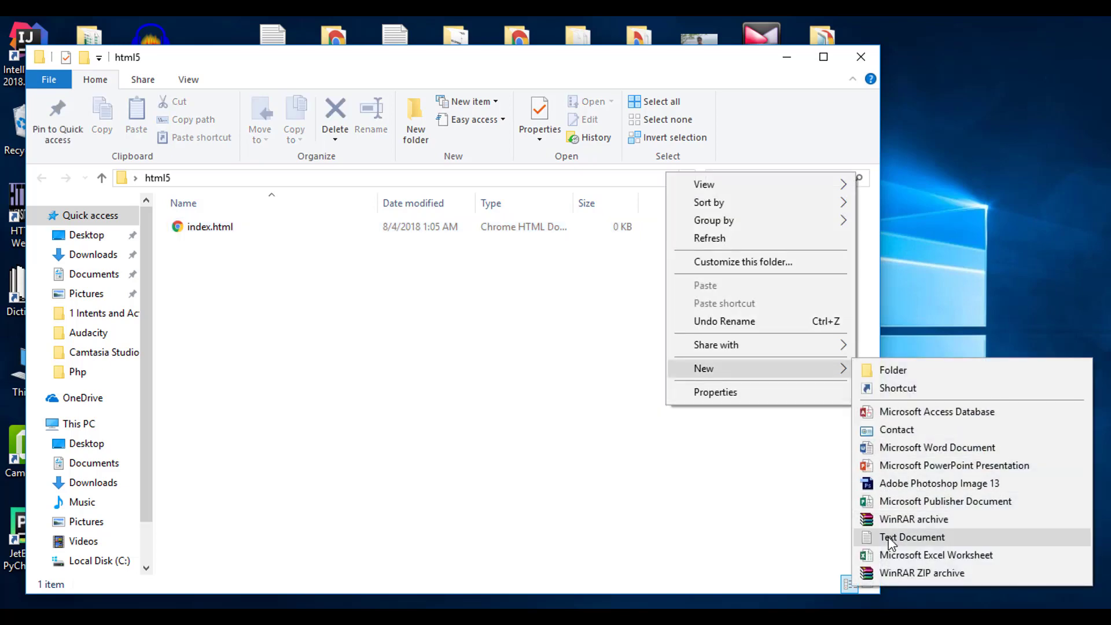
pyautogui.click(912, 537)
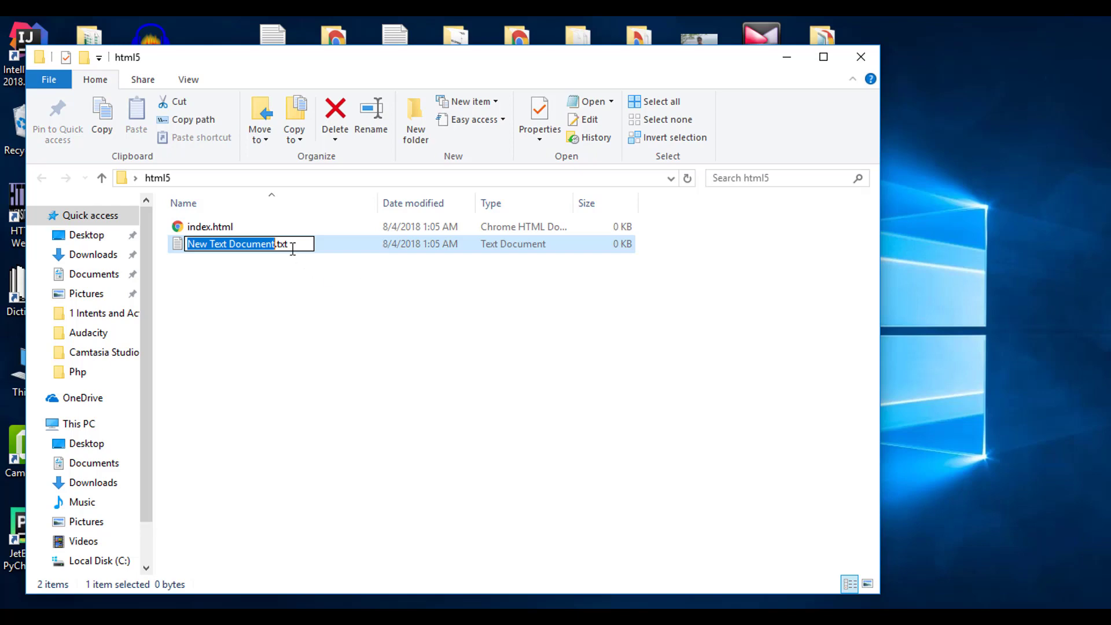
pyautogui.click(293, 248)
pyautogui.moveTo(289, 243)
pyautogui.mouseDown()
pyautogui.moveTo(278, 244)
pyautogui.moveTo(288, 244)
pyautogui.mouseUp()
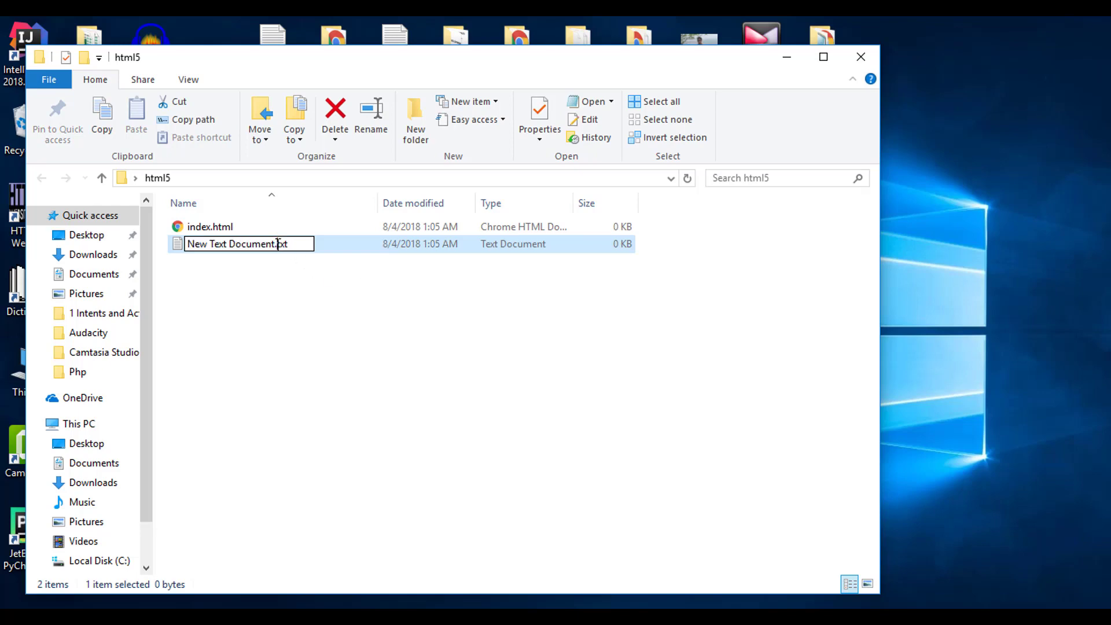
pyautogui.press('Return')
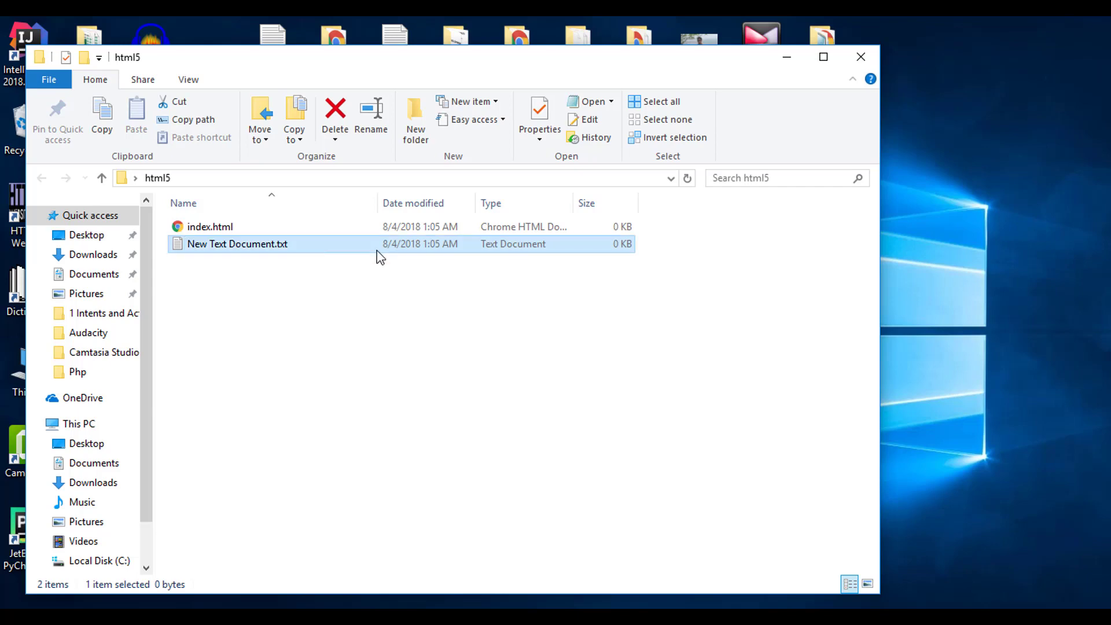
# Turn on "Hide extensions for known file types" in the Folder Options of This PC, and reopen the html5 folder.
pyautogui.click(787, 59)
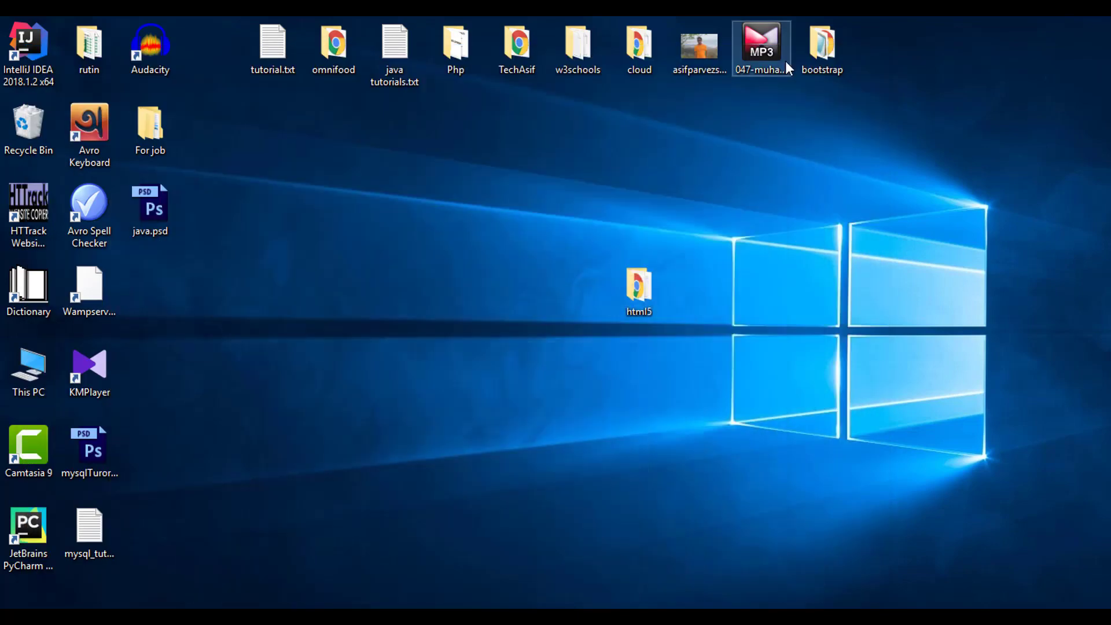
pyautogui.doubleClick(40, 383)
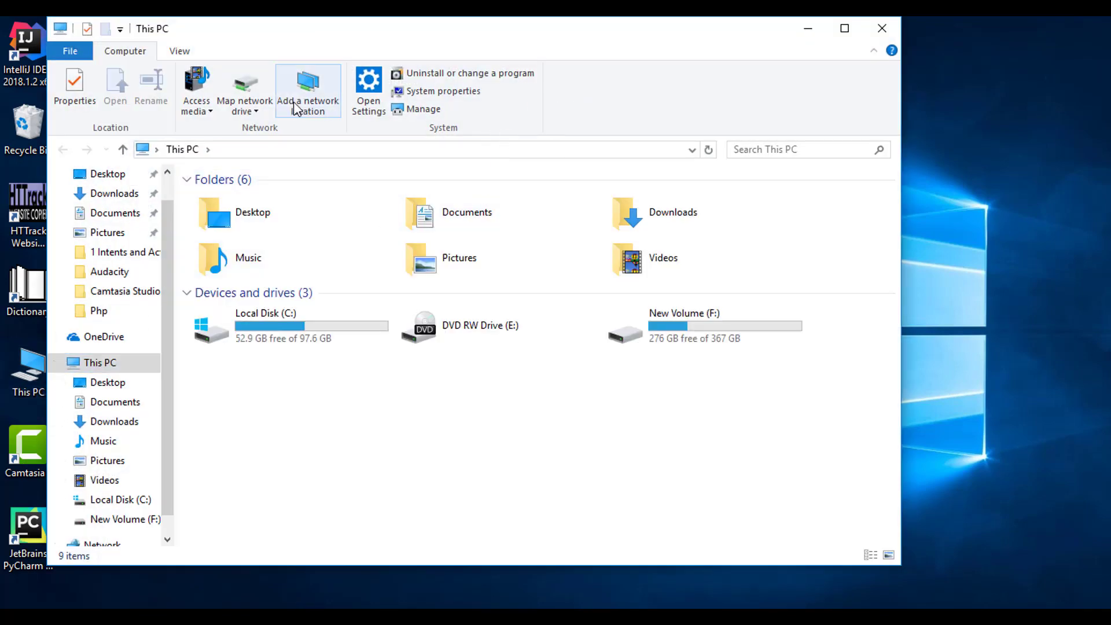
pyautogui.click(180, 51)
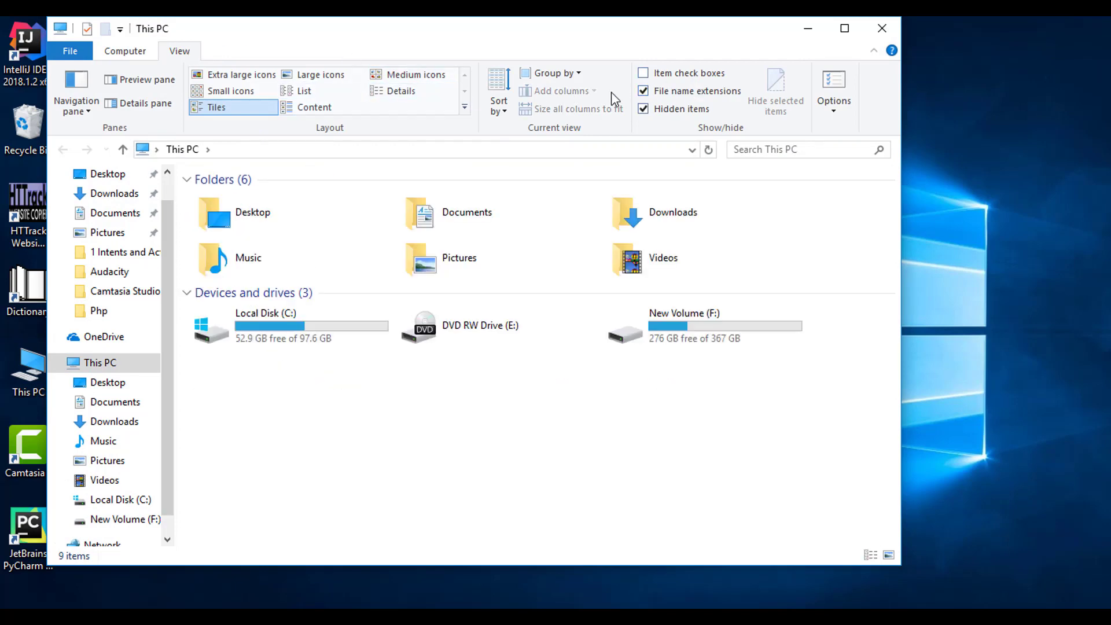
pyautogui.click(836, 102)
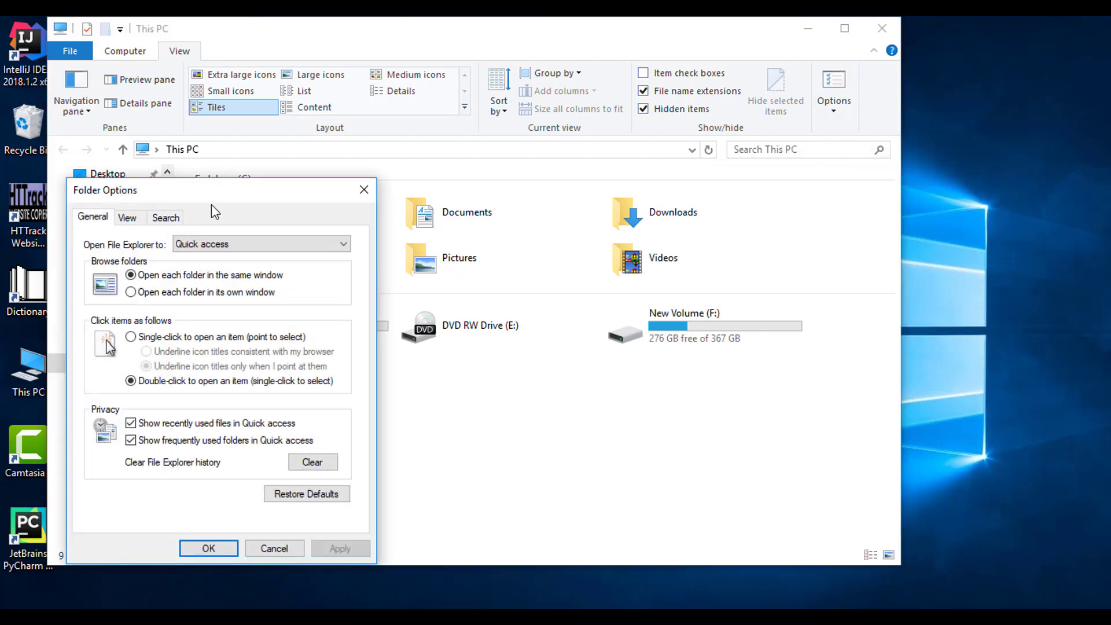
pyautogui.click(137, 220)
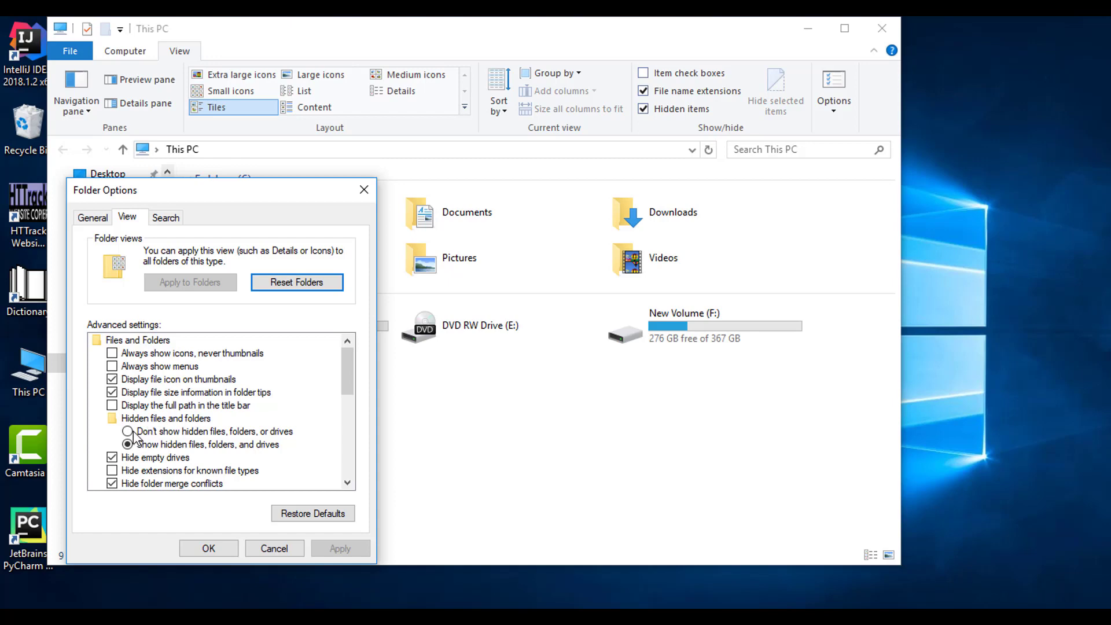
pyautogui.click(121, 472)
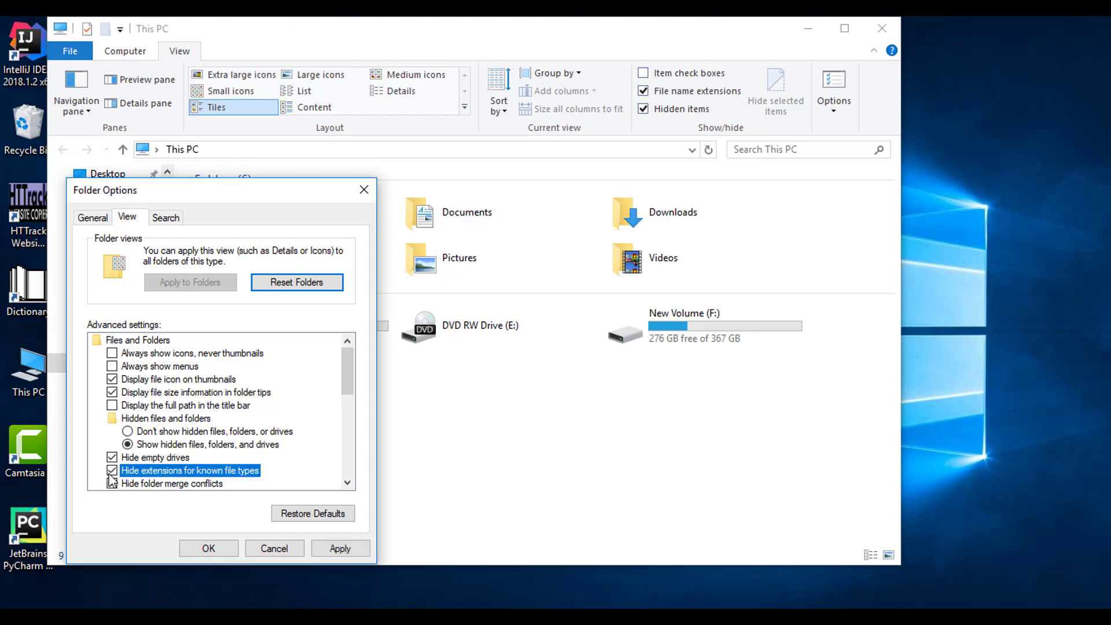
pyautogui.click(336, 548)
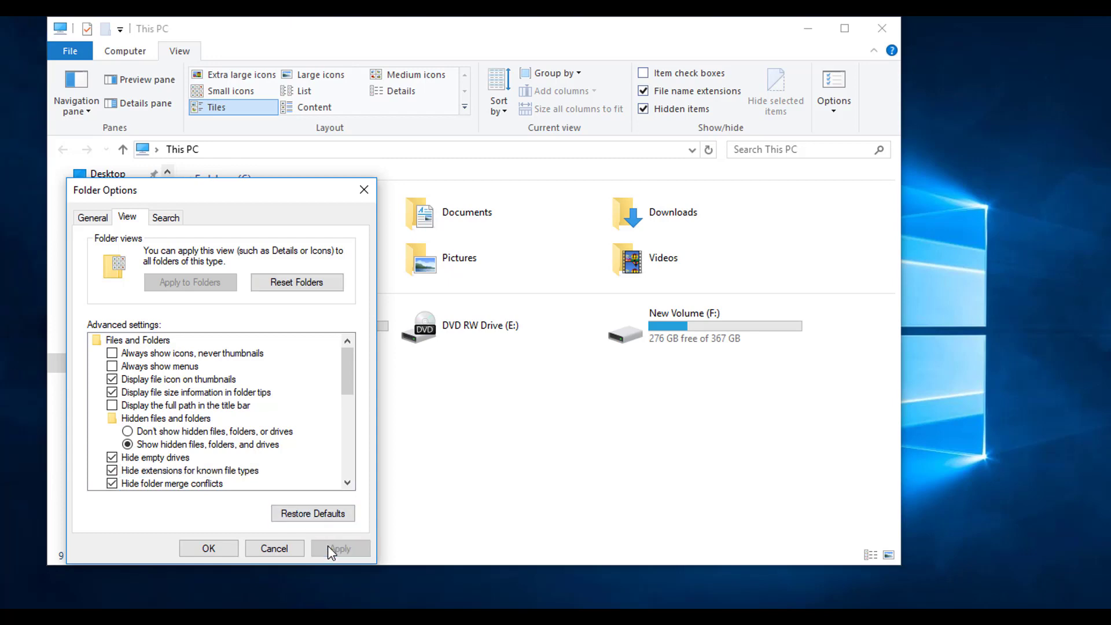
pyautogui.click(204, 549)
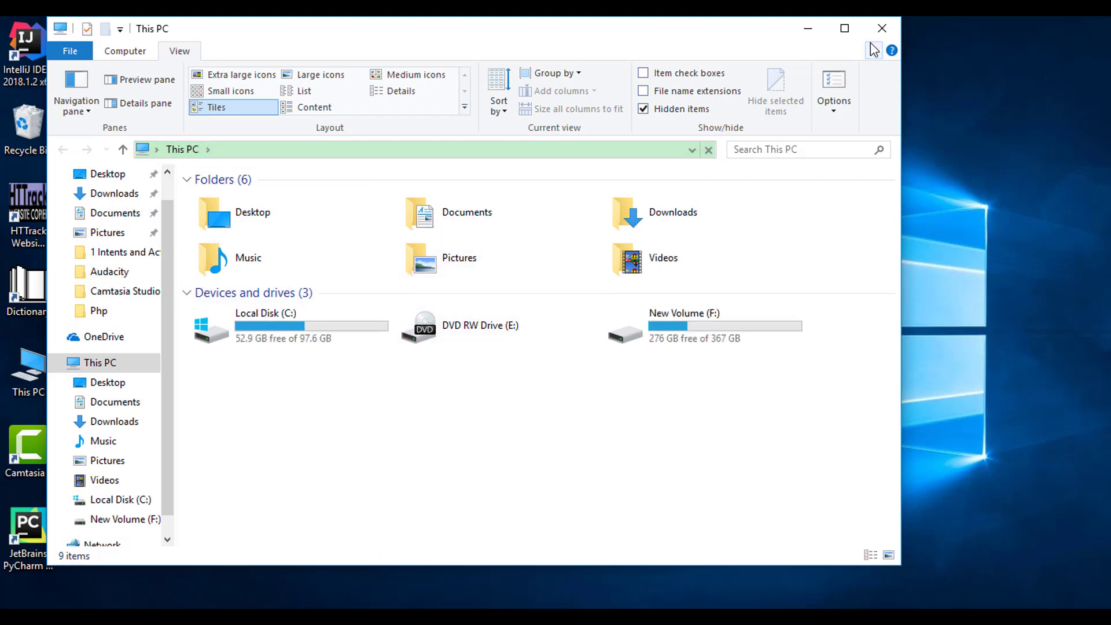
pyautogui.click(880, 38)
pyautogui.doubleClick(632, 292)
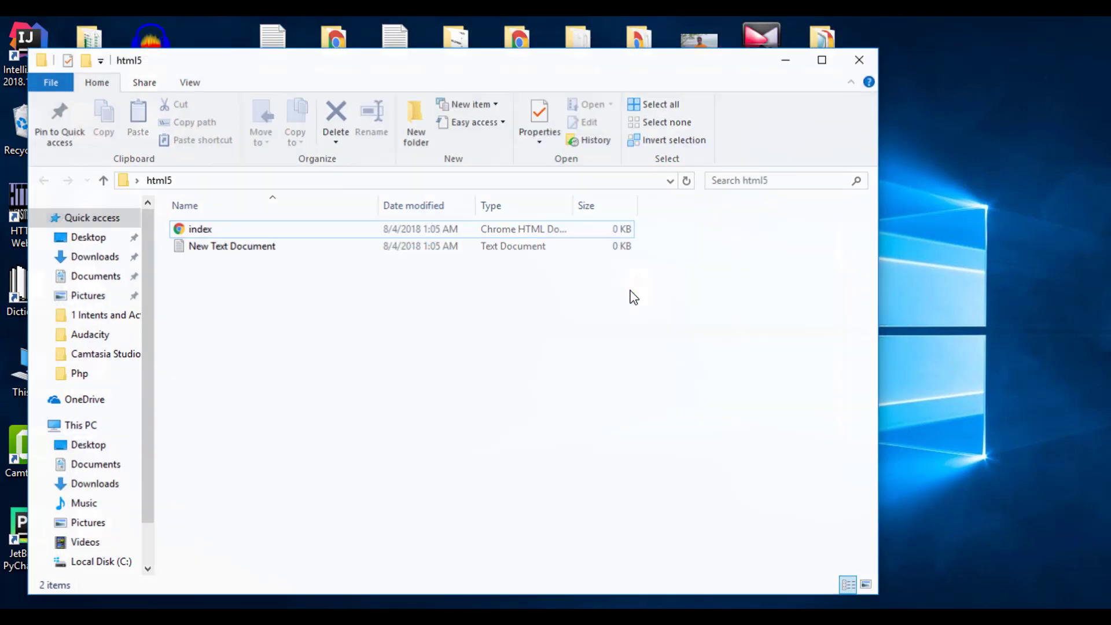
# Delete the New Text Document file from the html5 folder.
pyautogui.click(329, 249)
pyautogui.rightClick(330, 250)
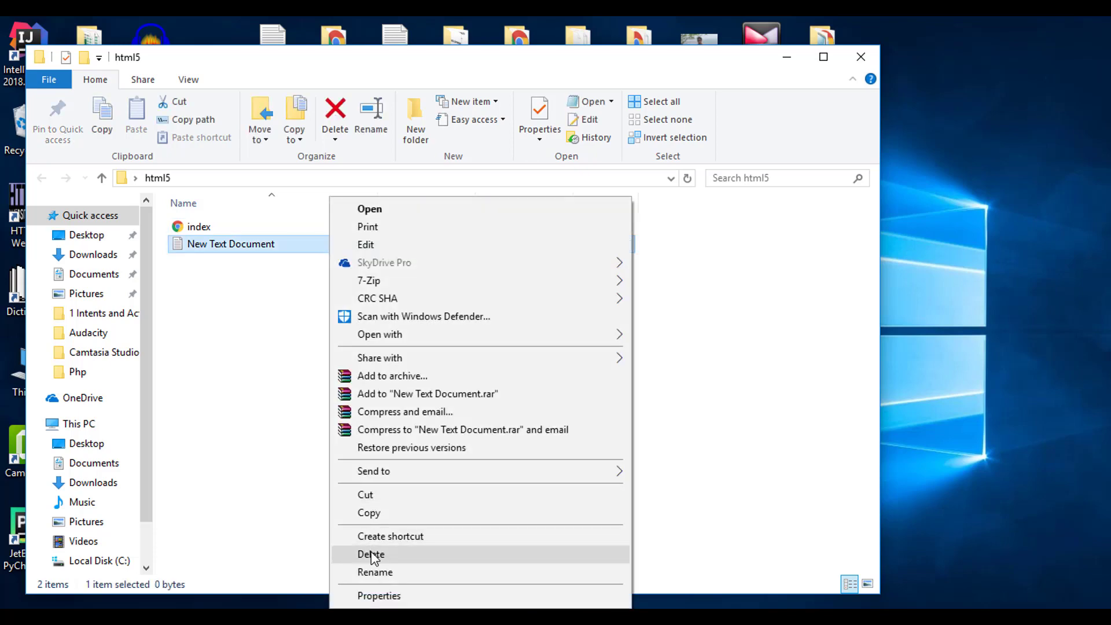
pyautogui.click(371, 555)
# Create a text document in the html5 folder, naming it with a first name followed by .htmlj.
pyautogui.rightClick(325, 372)
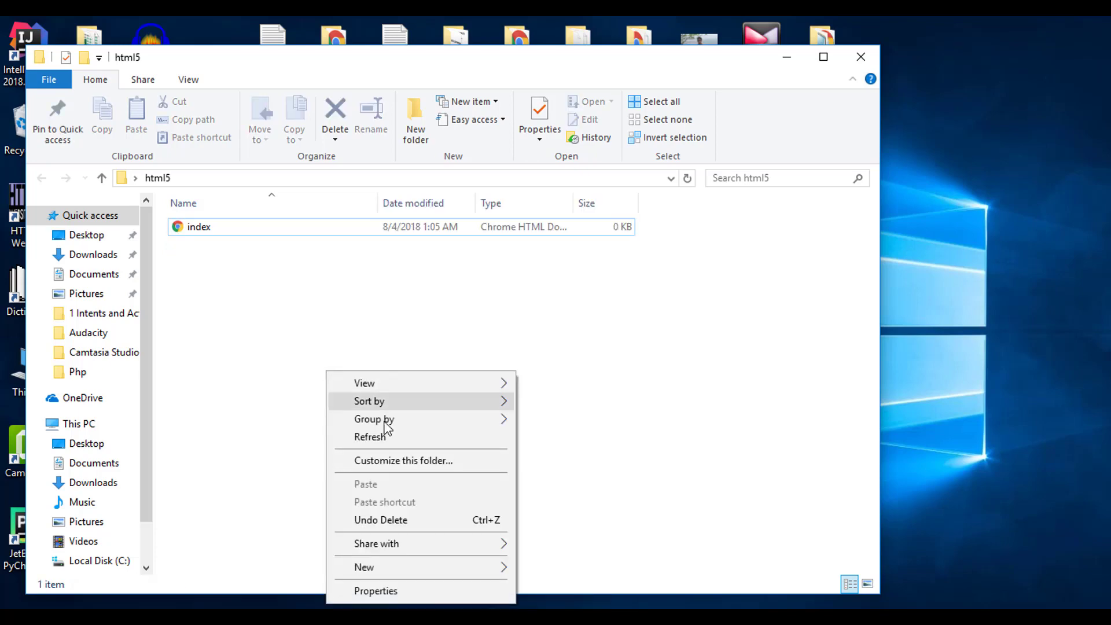
pyautogui.moveTo(508, 563)
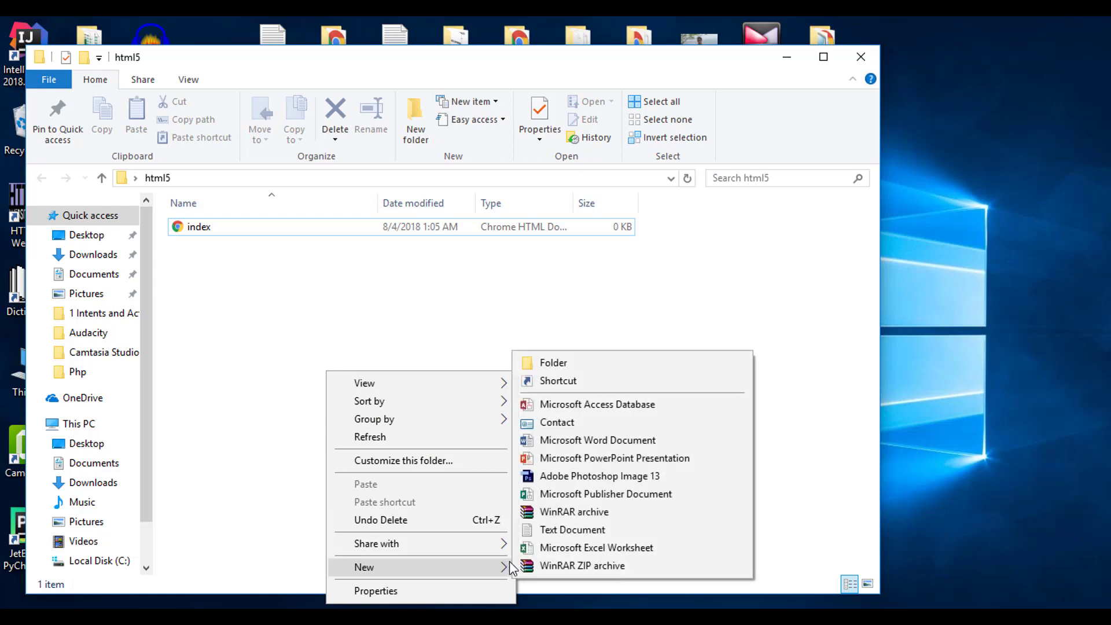
pyautogui.click(561, 530)
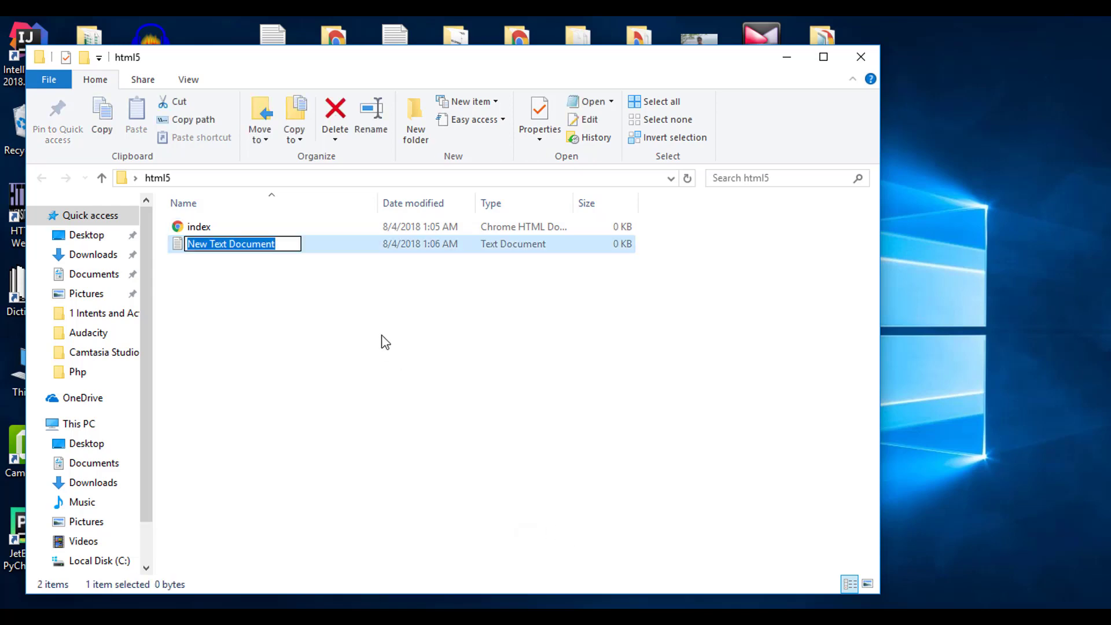
pyautogui.click(292, 244)
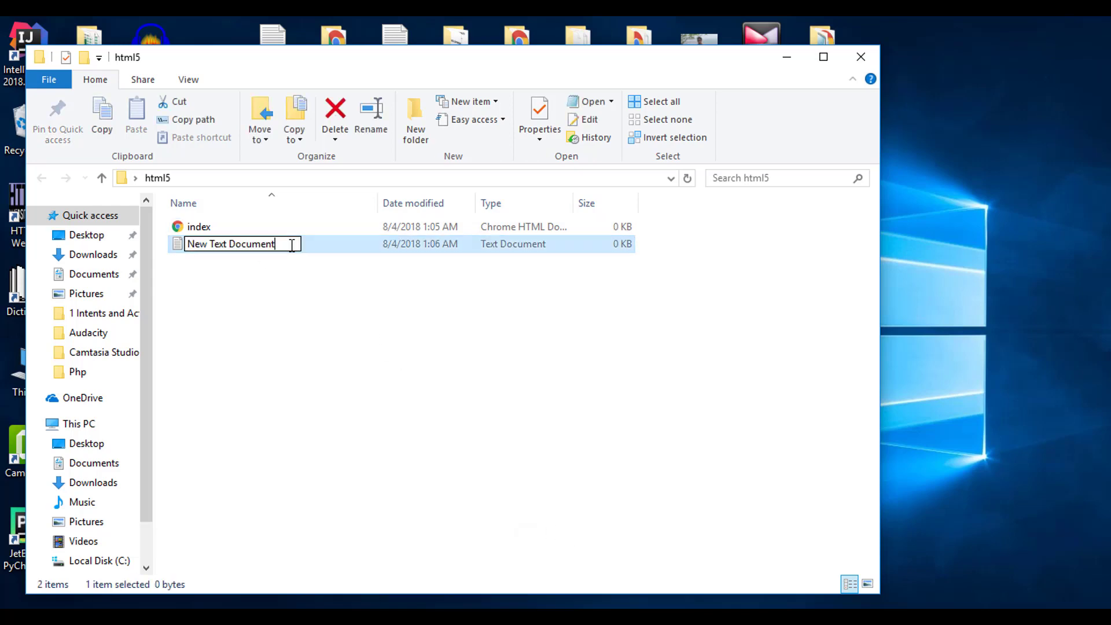
pyautogui.hotkey('ctrl', 'a')
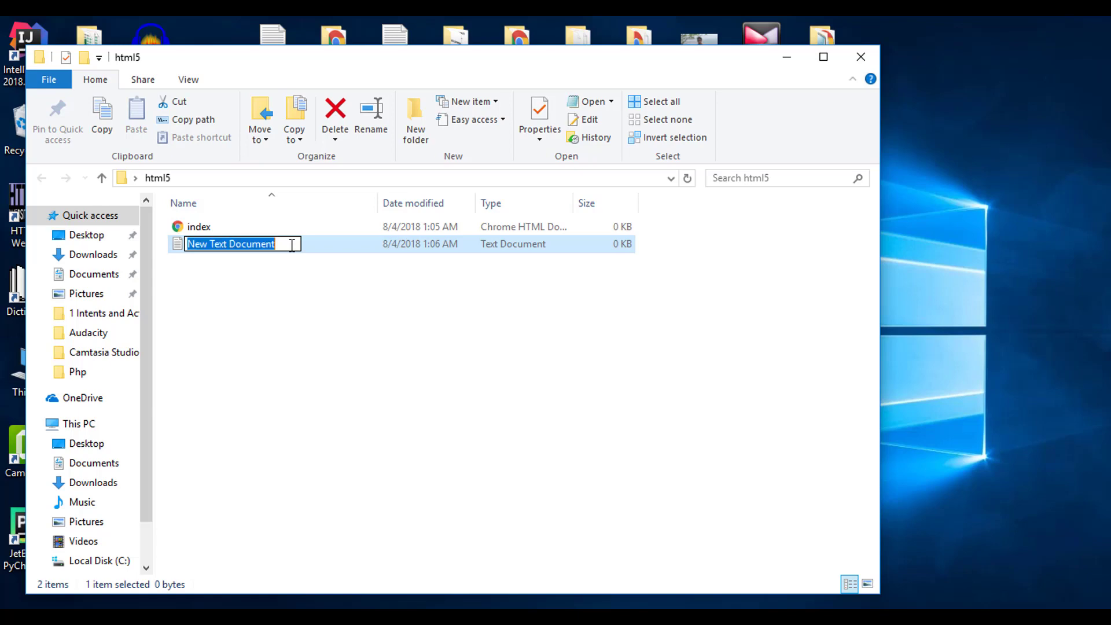
pyautogui.write('asi')
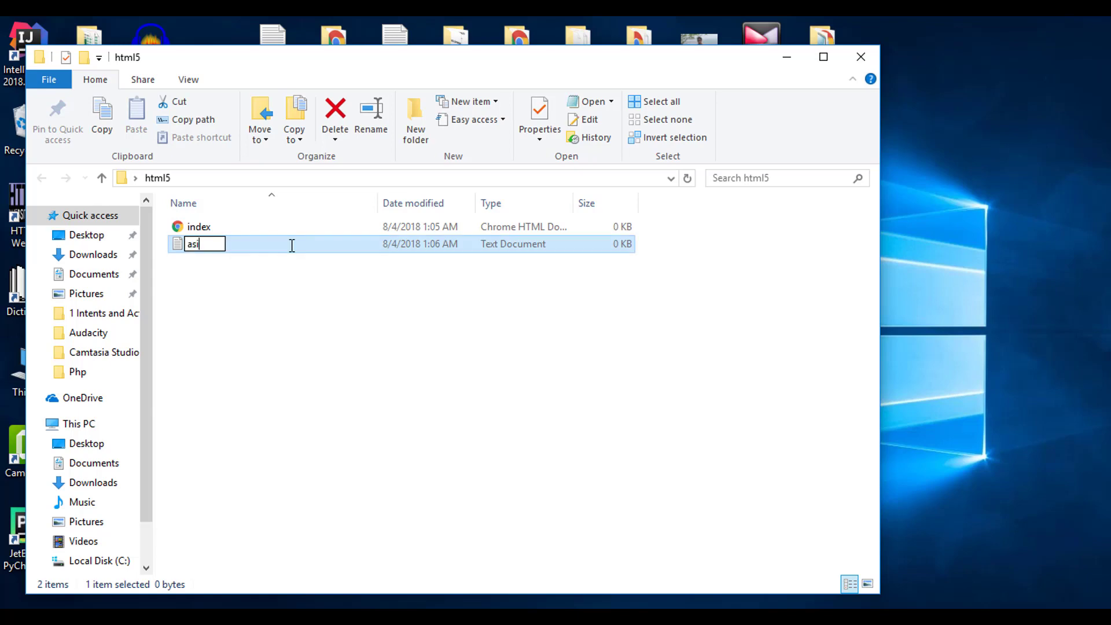
pyautogui.write('f.htmlj')
pyautogui.press('Return')
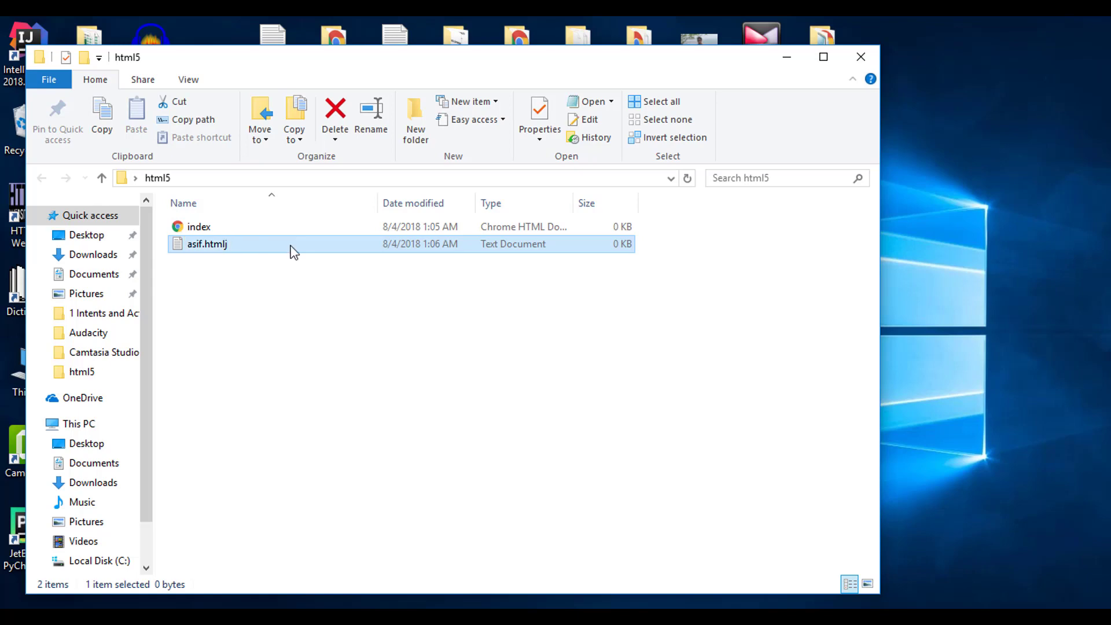
# Correct the ending of the new text document's name to .html and select the index file.
pyautogui.click(258, 248)
pyautogui.click(243, 244)
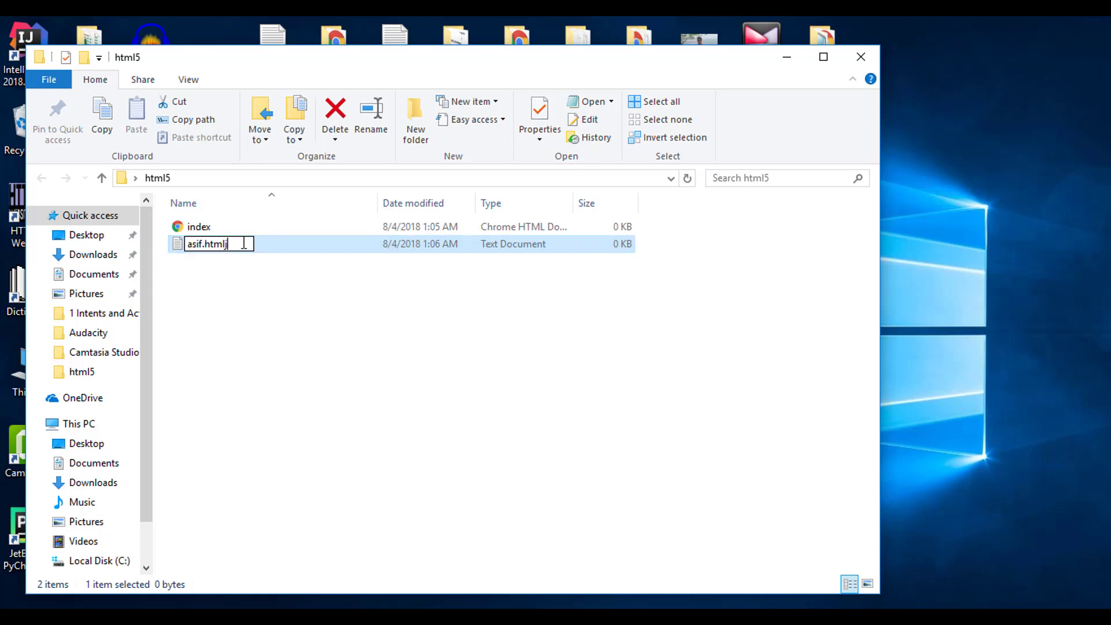
pyautogui.press('BackSpace')
pyautogui.press('Return')
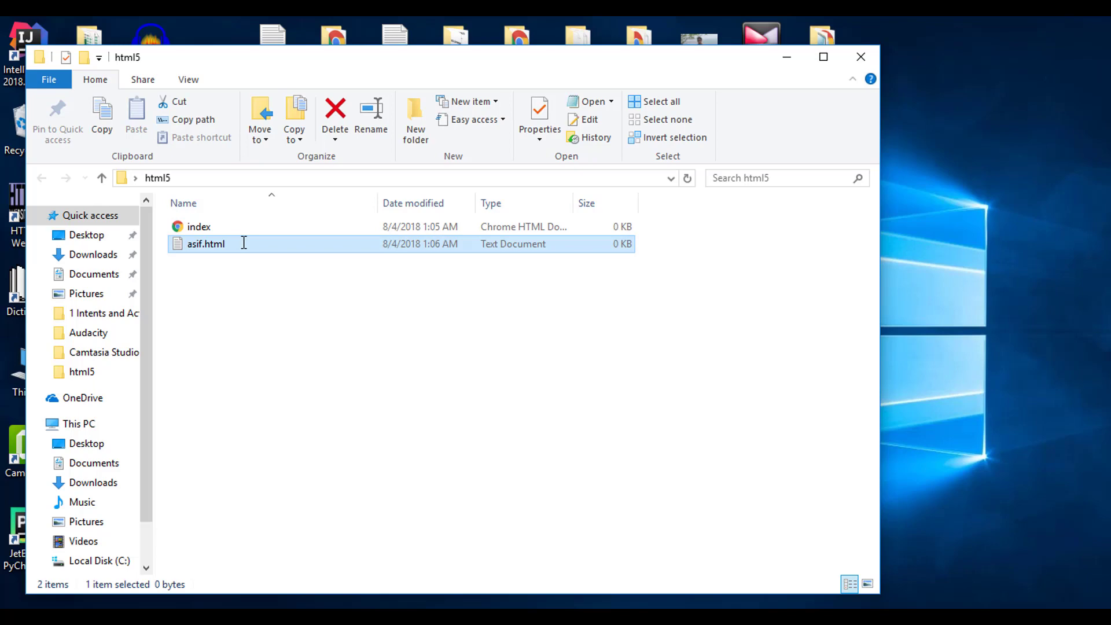
pyautogui.click(221, 228)
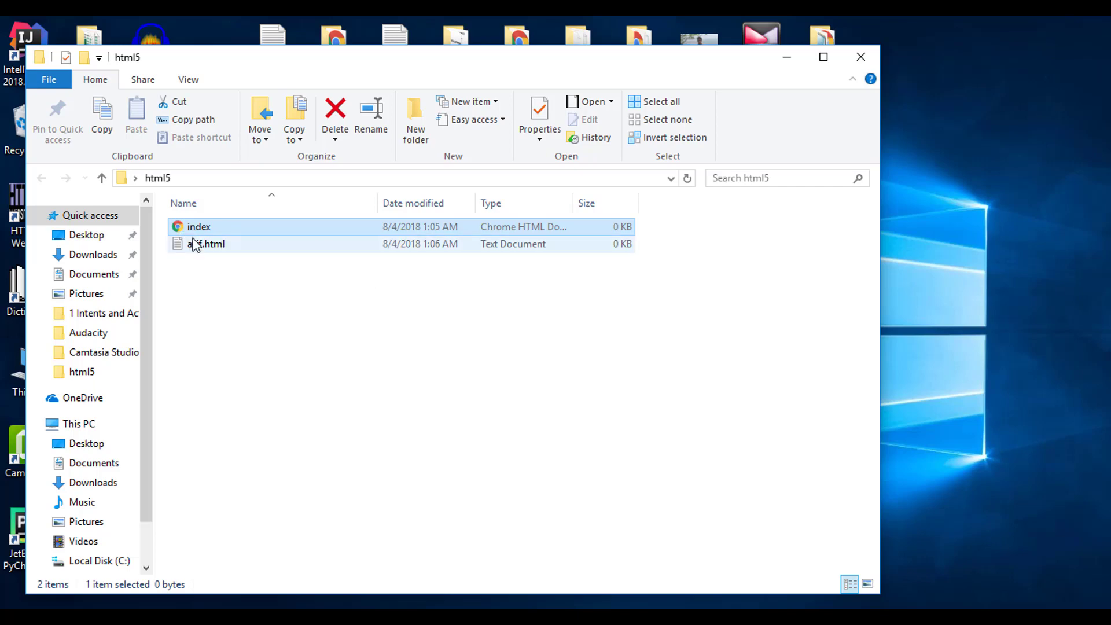
# Open the text document ending in .html and the index file to compare which program opens each, dismissing both windows.
pyautogui.click(202, 246)
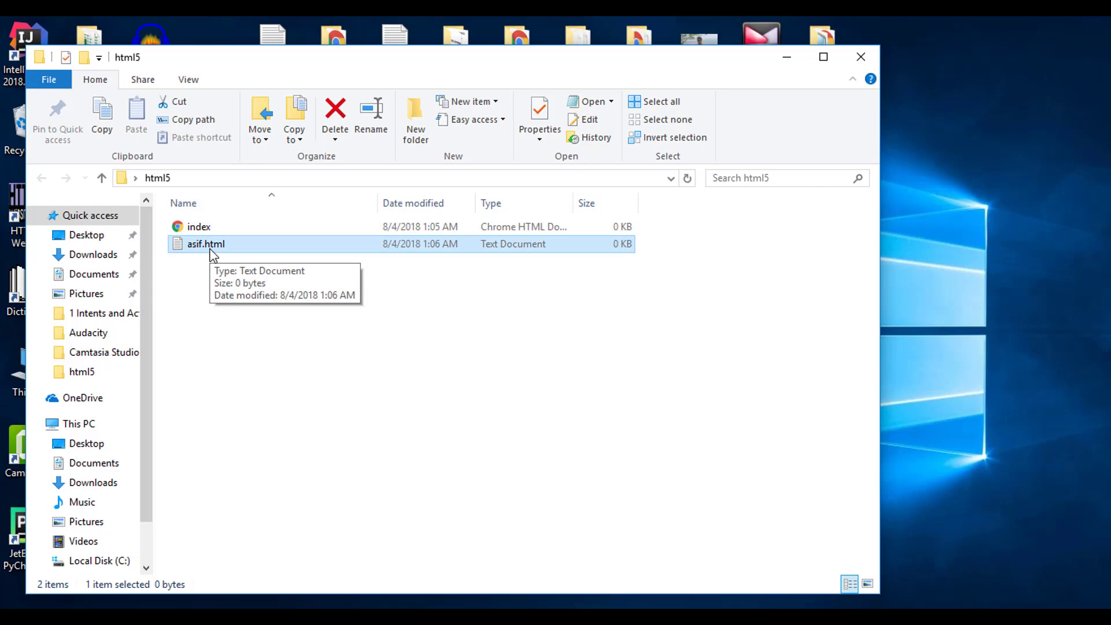
pyautogui.doubleClick(210, 248)
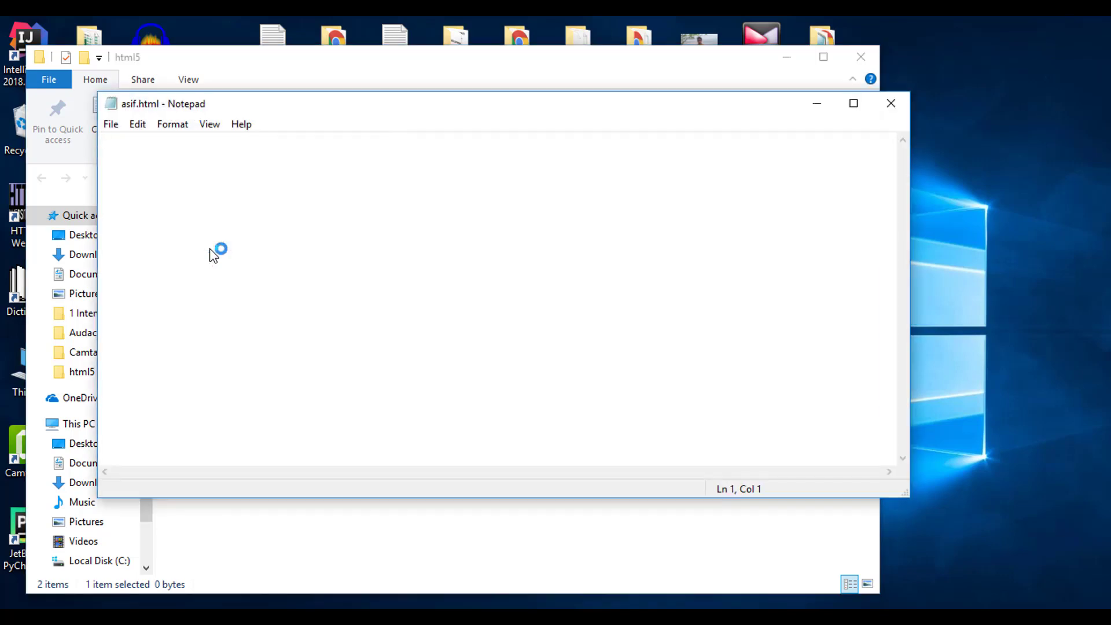
pyautogui.click(896, 108)
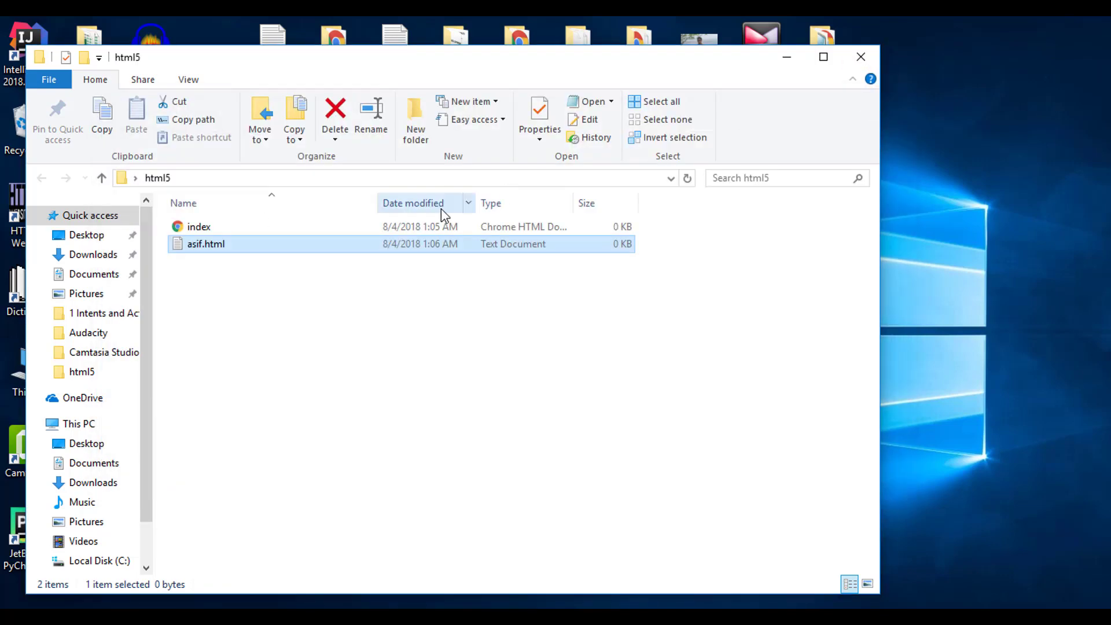
pyautogui.doubleClick(407, 228)
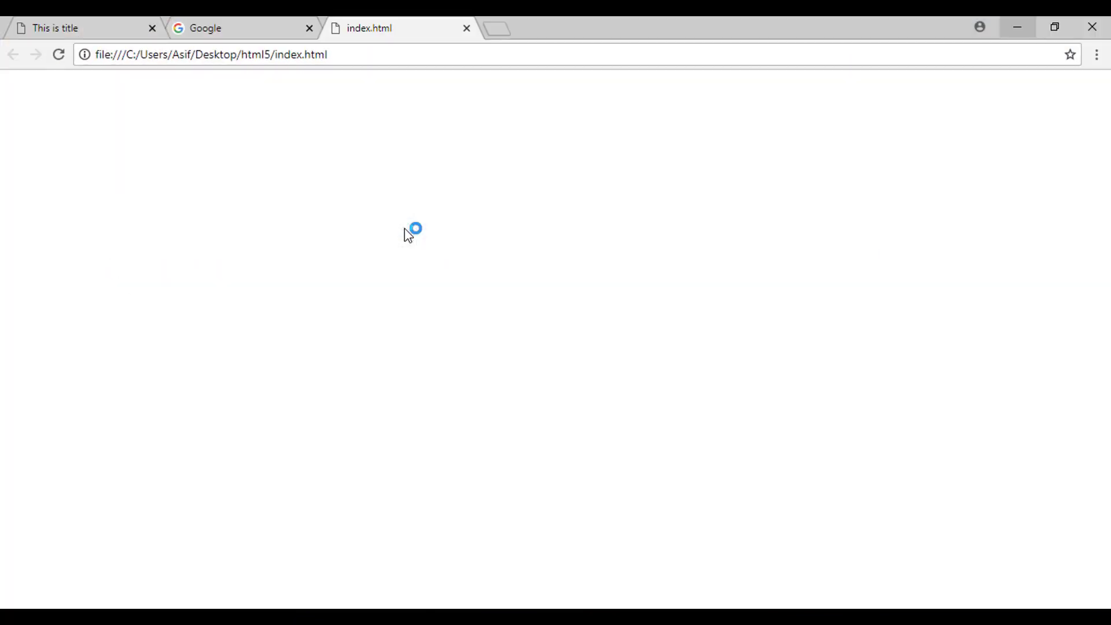
pyautogui.click(1018, 25)
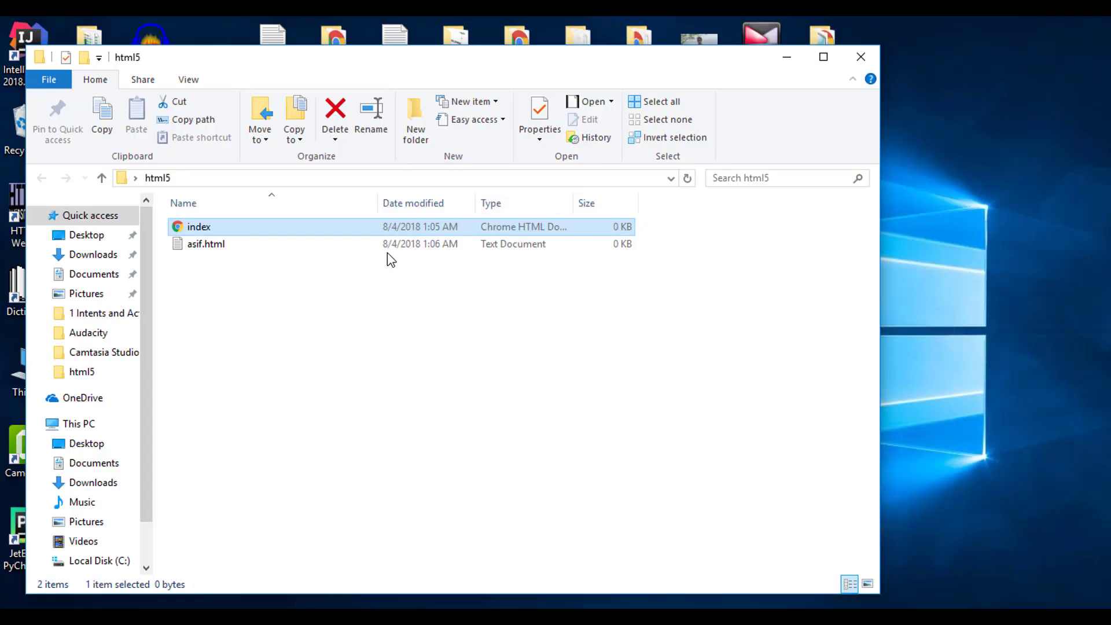
pyautogui.click(240, 253)
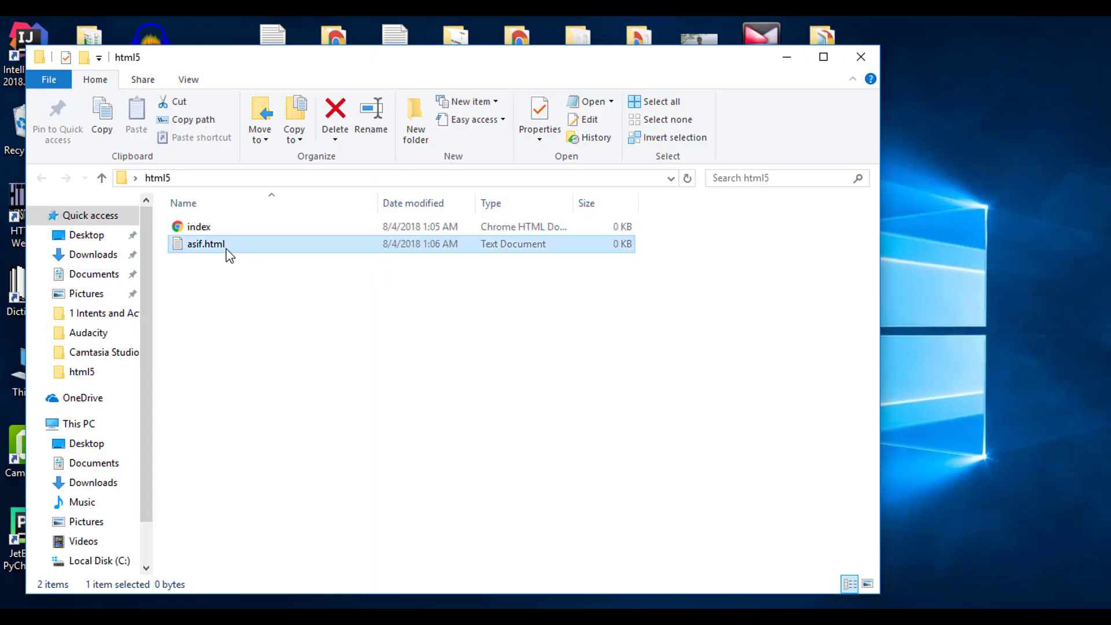
pyautogui.click(235, 245)
pyautogui.click(234, 246)
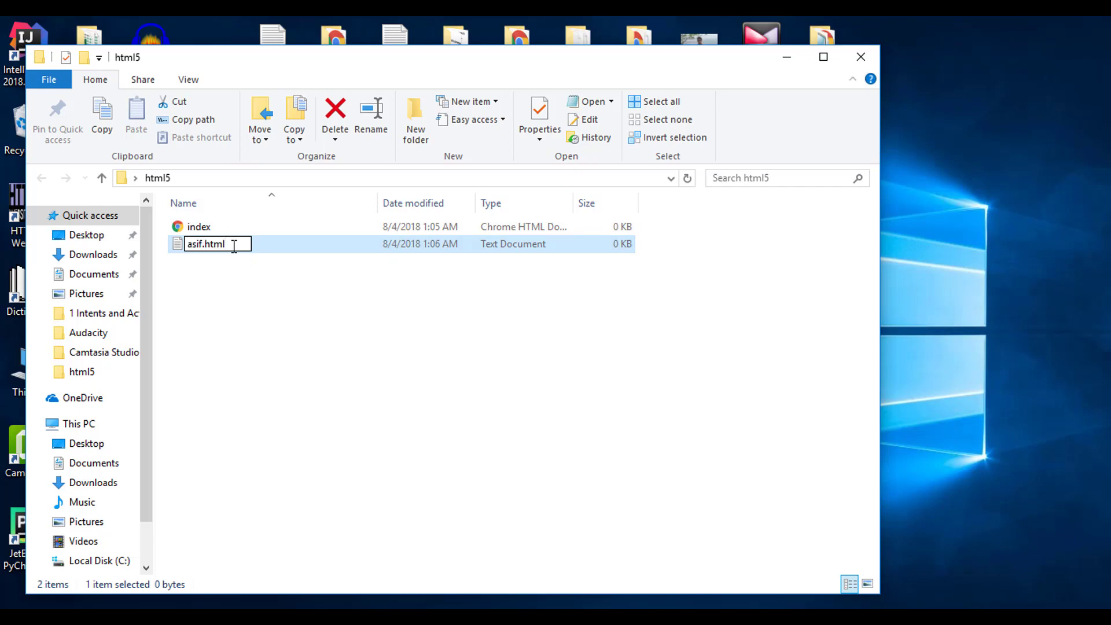
pyautogui.click(237, 278)
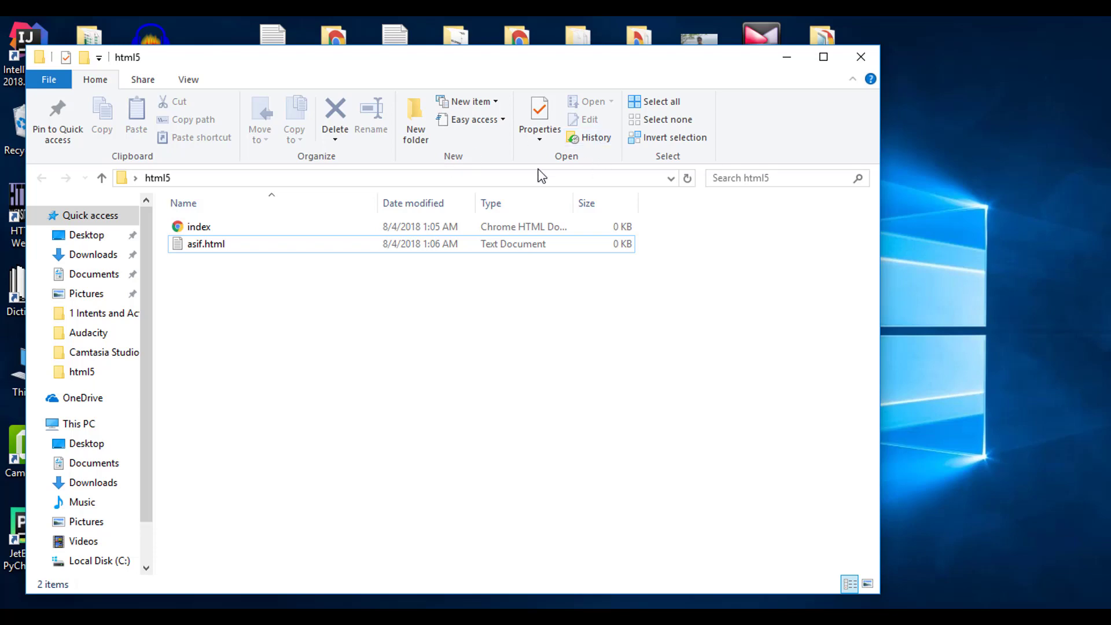
# Turn off "Hide extensions for known file types" in the Folder Options and apply the change.
pyautogui.click(184, 80)
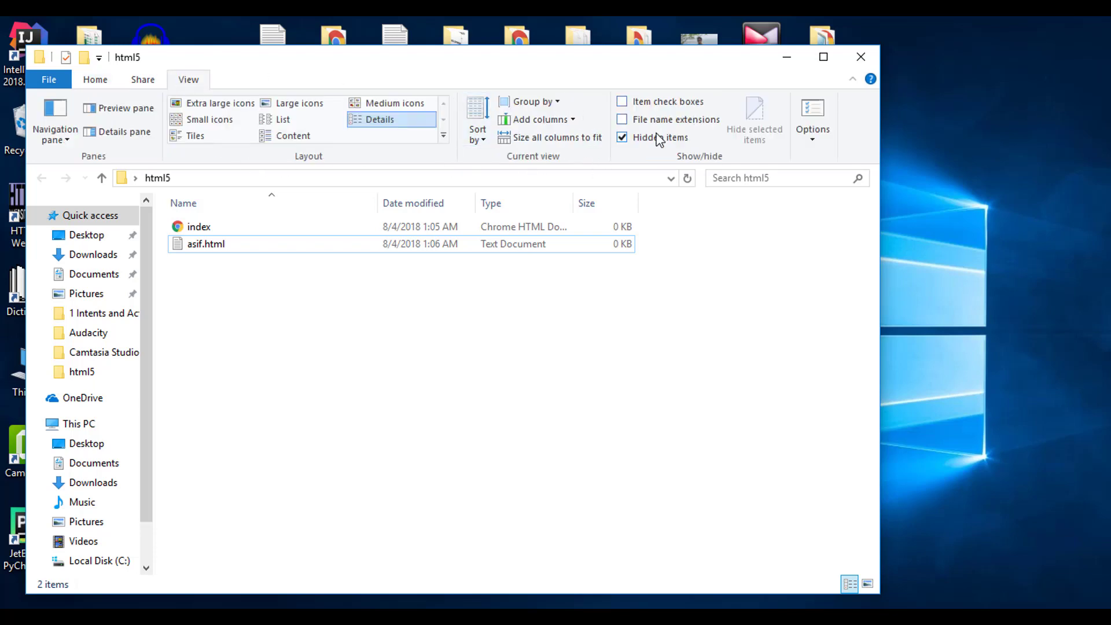
pyautogui.click(810, 113)
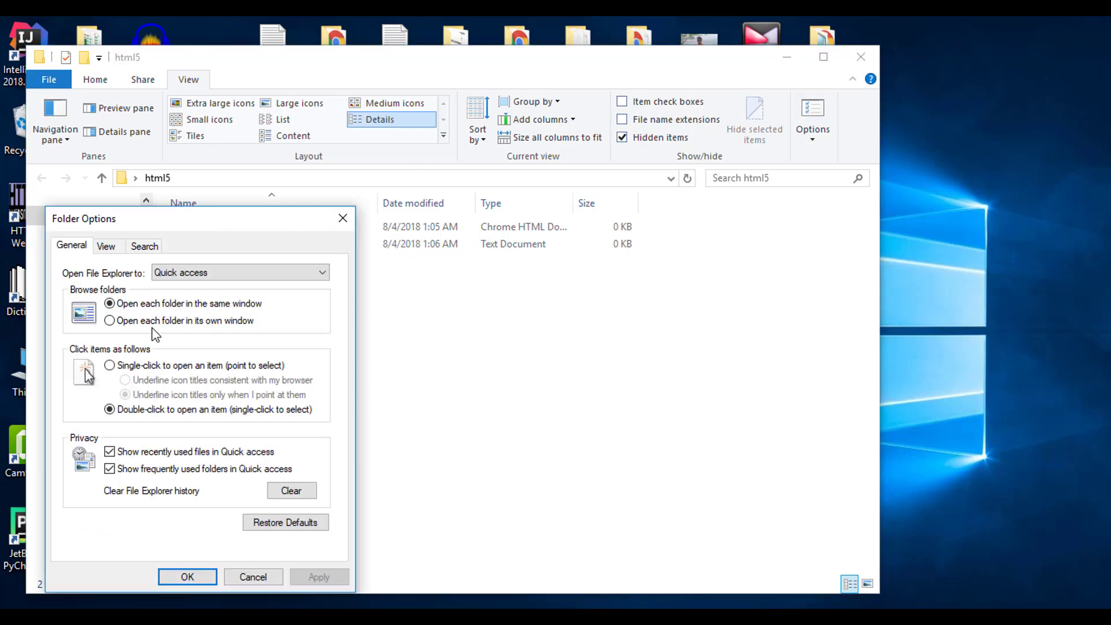
pyautogui.click(117, 249)
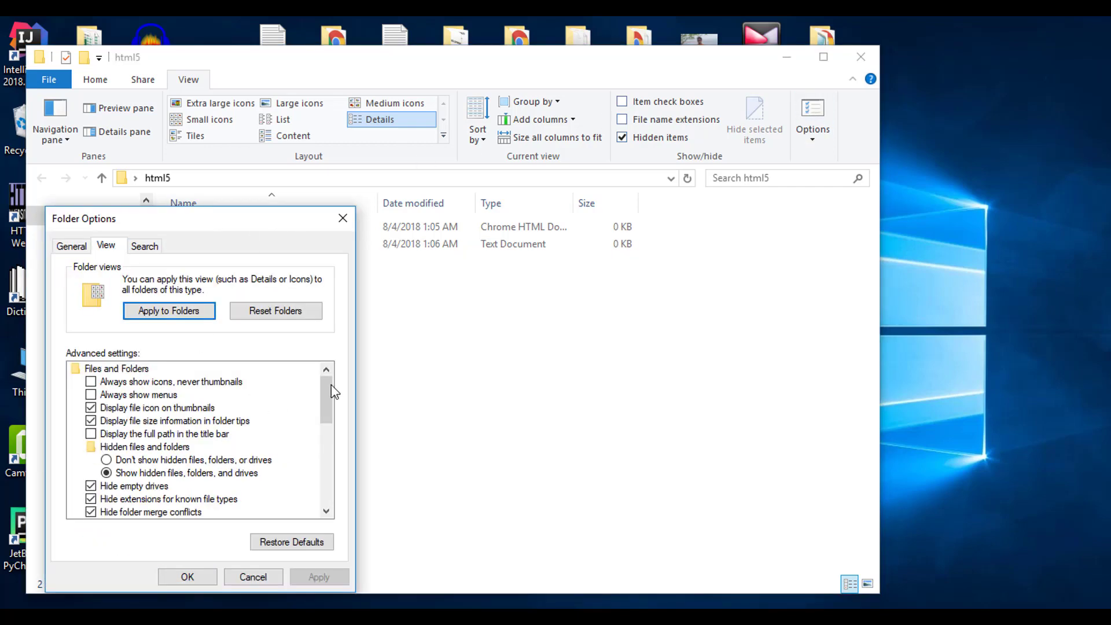
pyautogui.moveTo(332, 391); pyautogui.dragTo(332, 420)
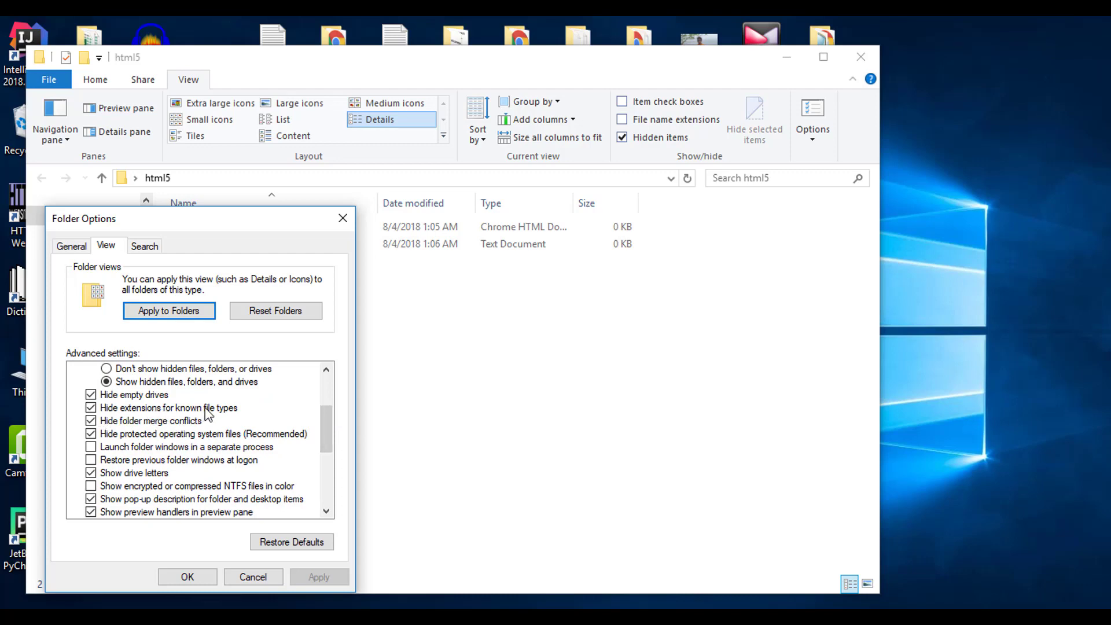
pyautogui.click(92, 409)
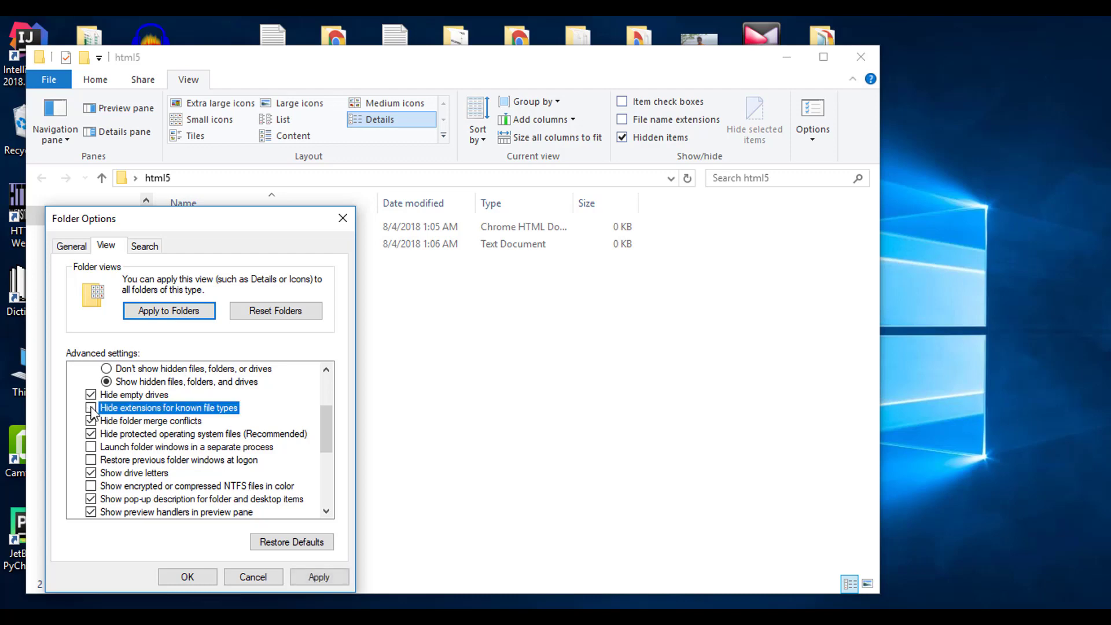
pyautogui.click(305, 577)
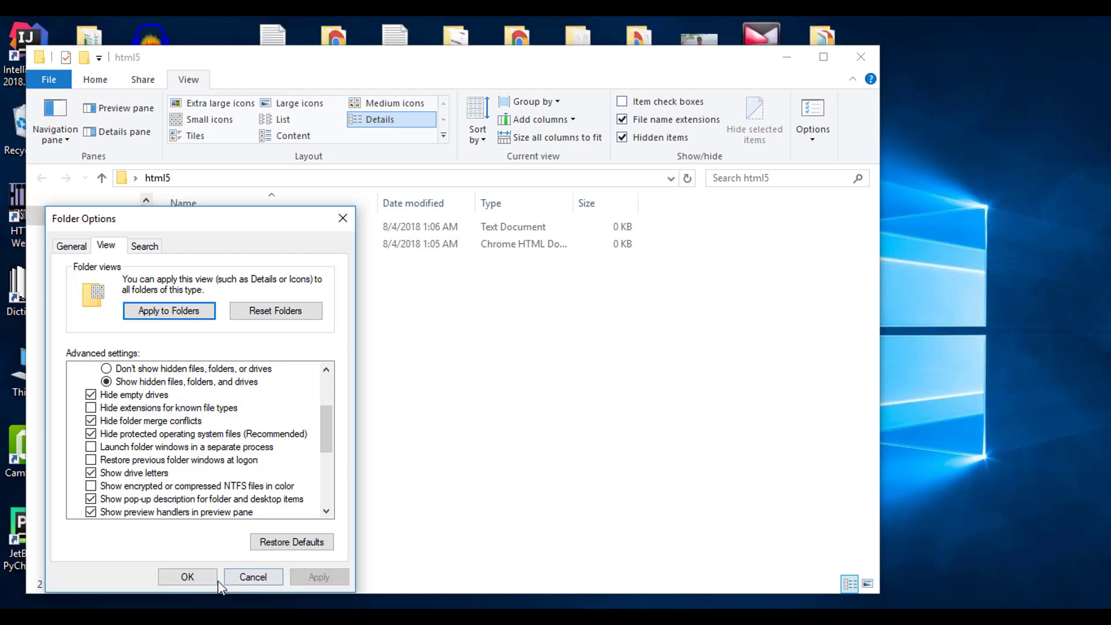
pyautogui.click(188, 578)
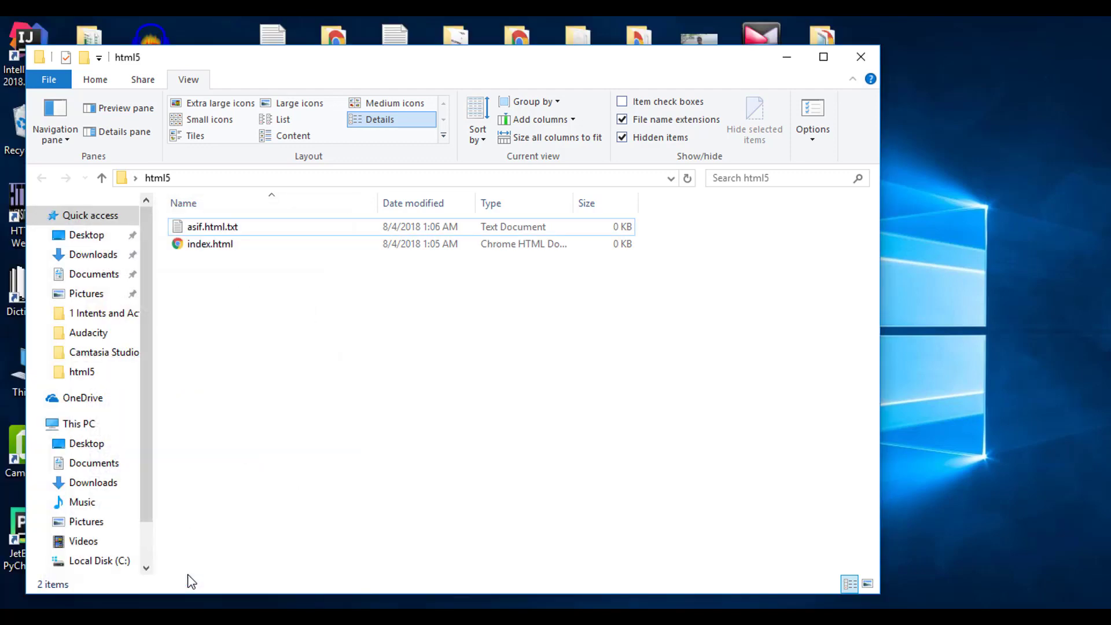
# Compare the full names of the two files and delete the text document ending in .html.txt.
pyautogui.click(220, 230)
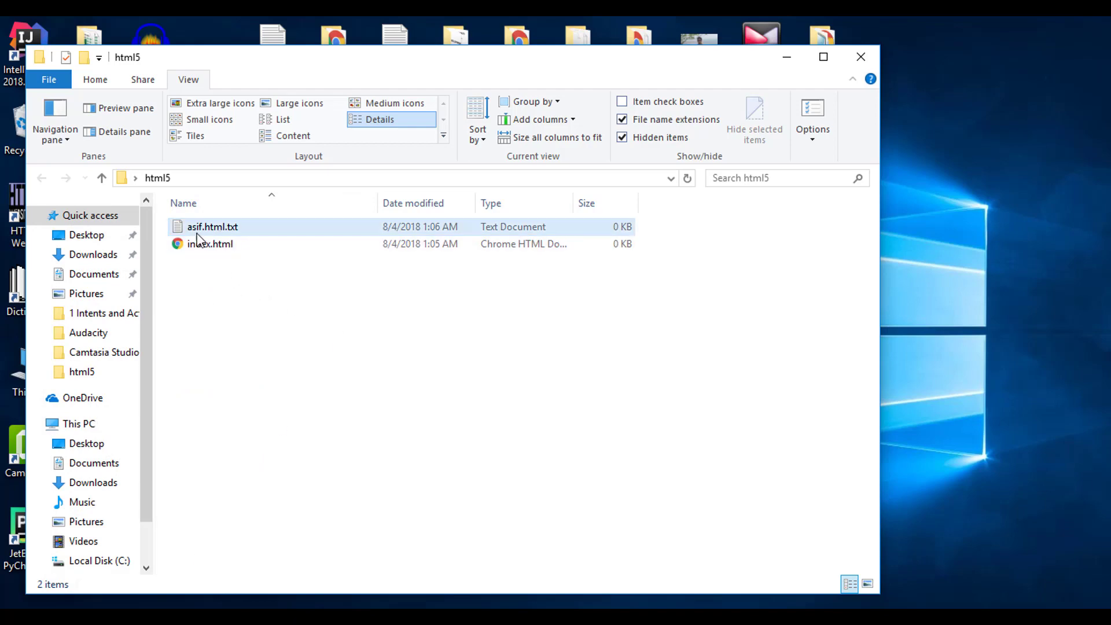
pyautogui.click(241, 232)
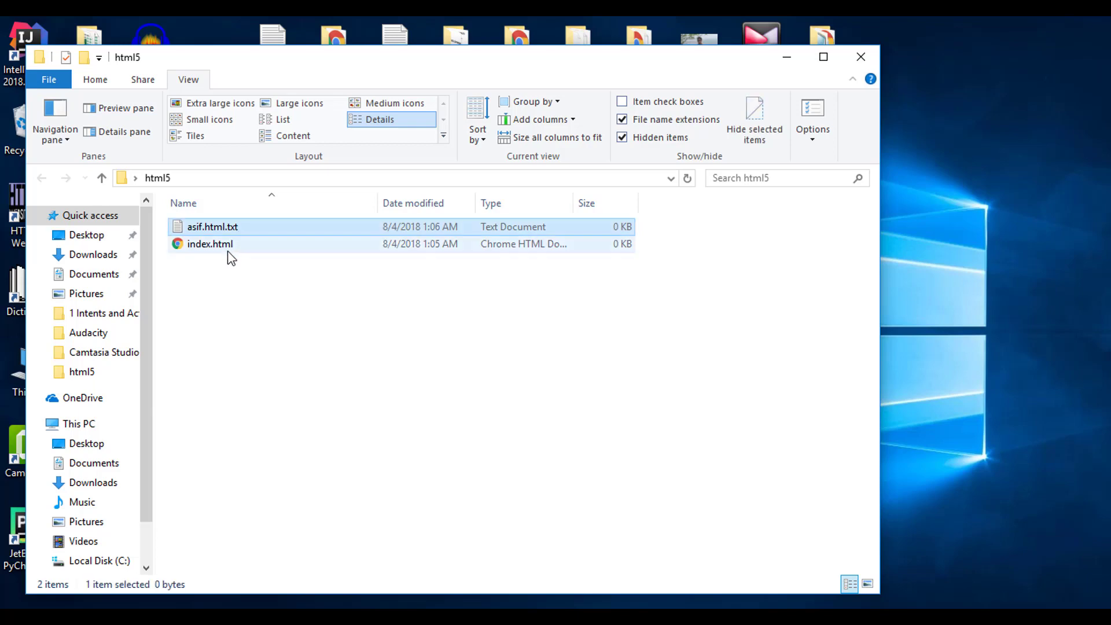
pyautogui.click(226, 247)
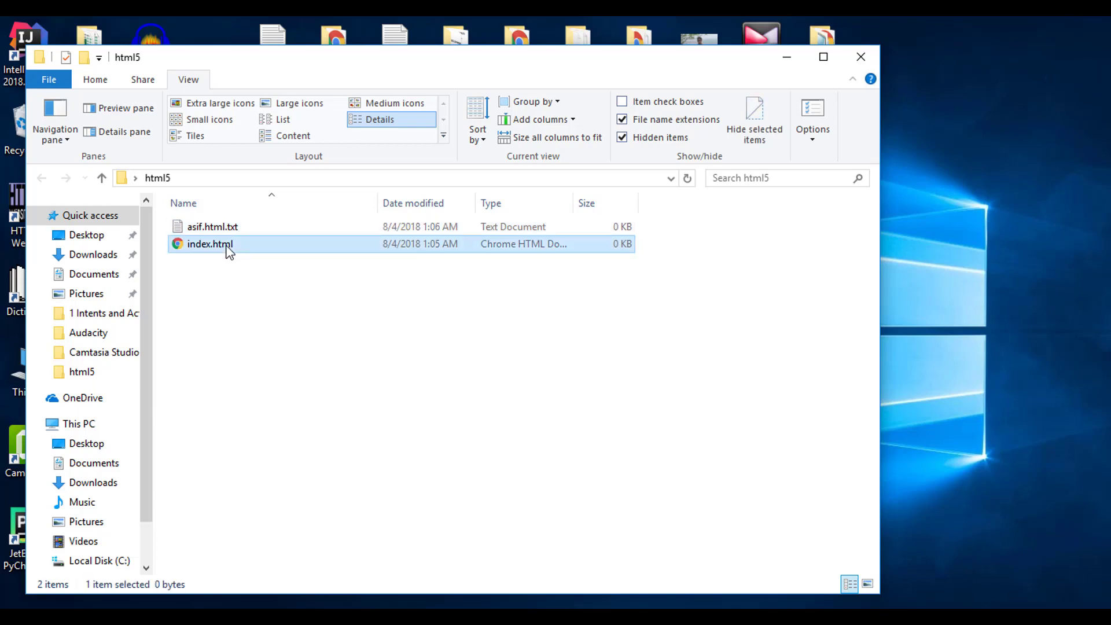
pyautogui.click(227, 229)
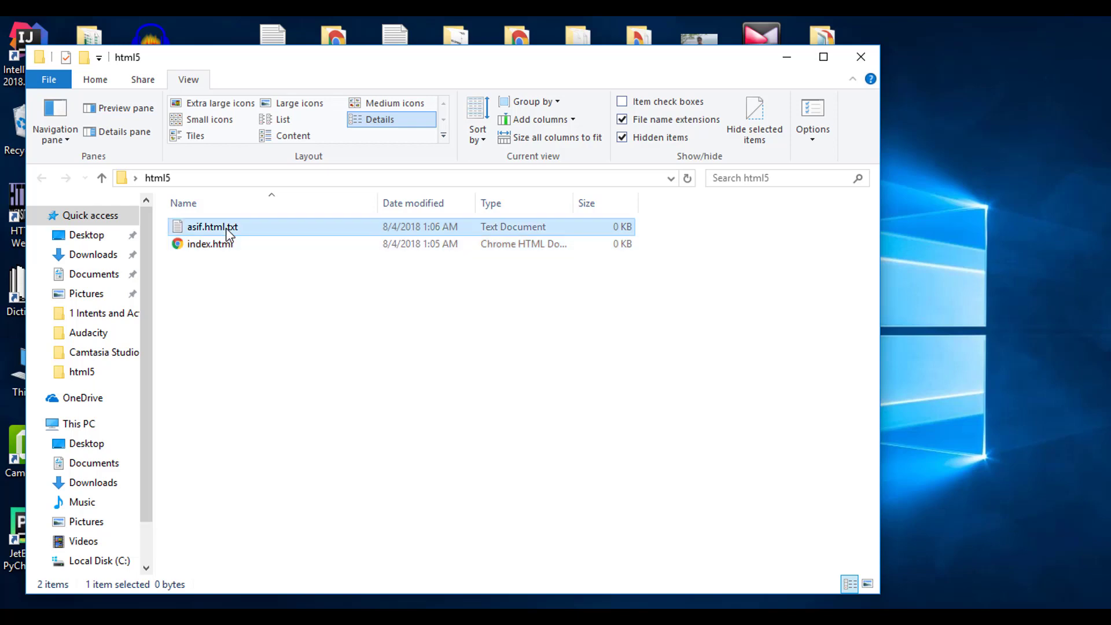
pyautogui.rightClick(228, 232)
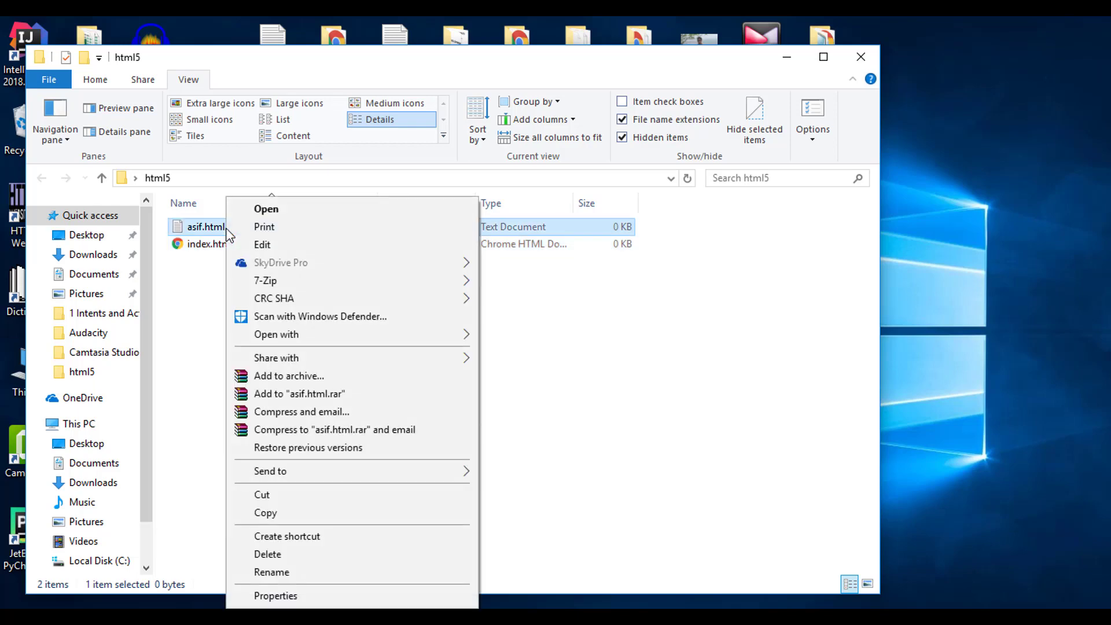
pyautogui.click(289, 554)
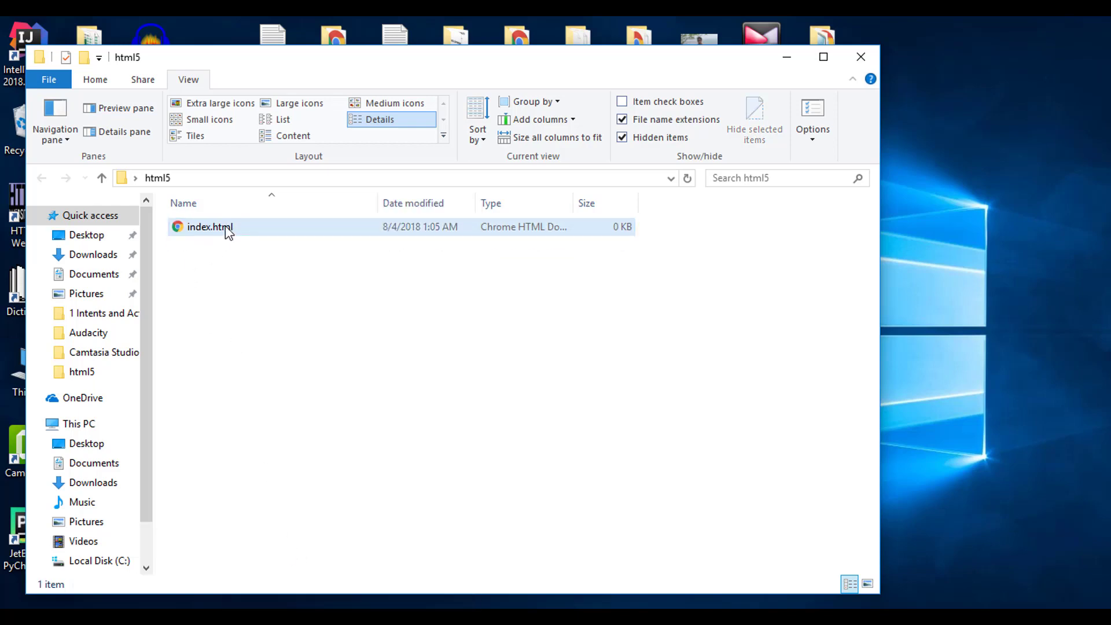
# Choose to open index.html with another app and look for a program elsewhere on this PC.
pyautogui.click(224, 226)
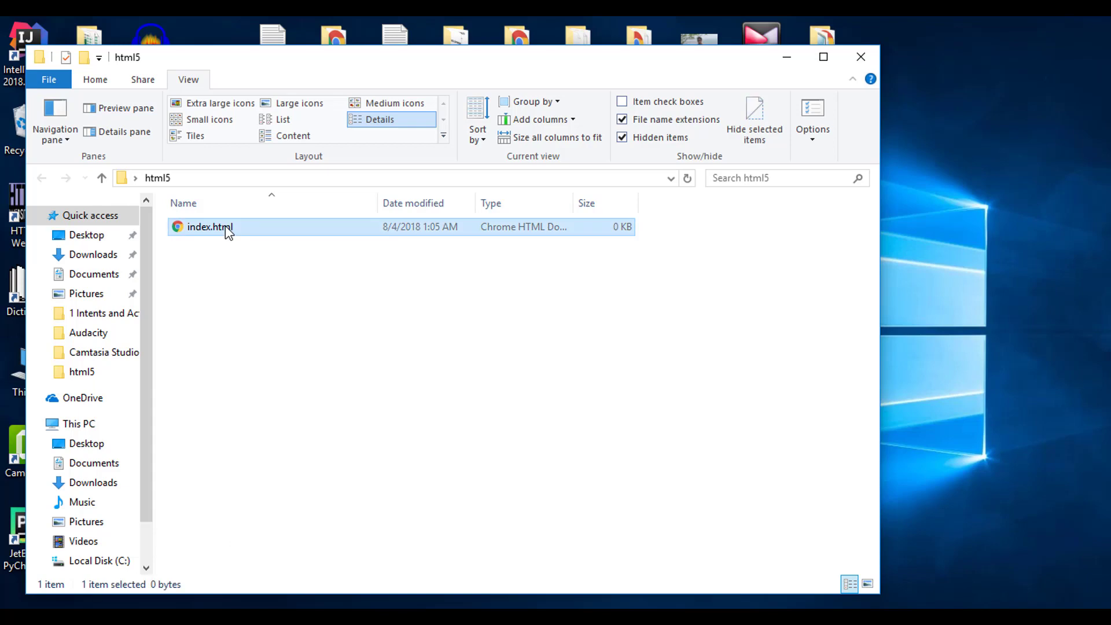
pyautogui.rightClick(224, 226)
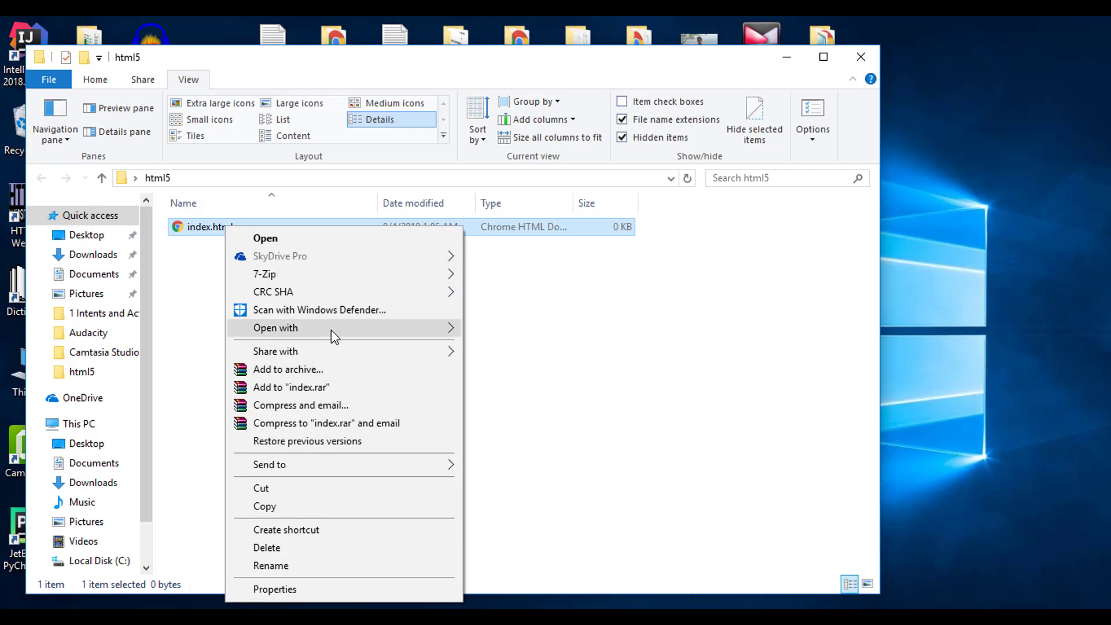
pyautogui.moveTo(331, 328)
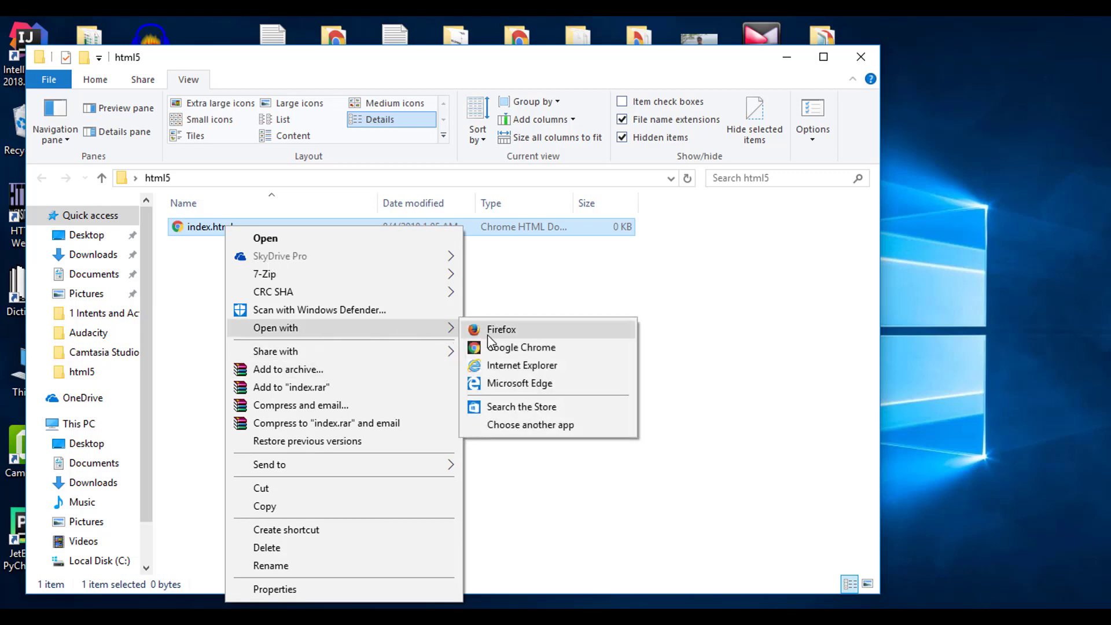
pyautogui.click(530, 426)
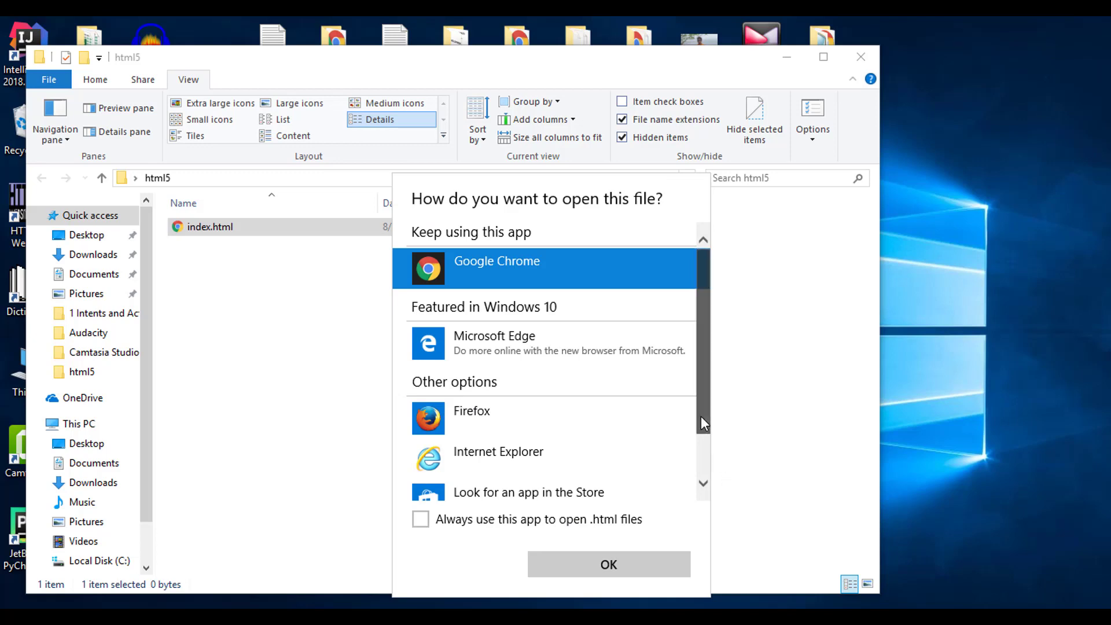
pyautogui.scroll(-2, 700, 416)
pyautogui.click(429, 480)
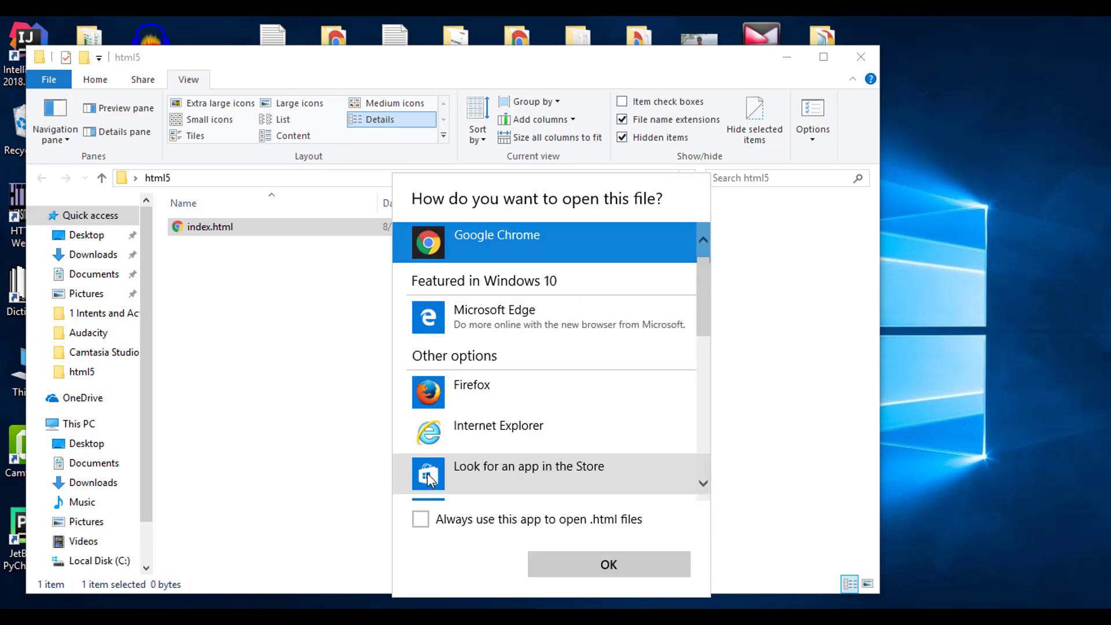
pyautogui.moveTo(702, 294); pyautogui.dragTo(704, 486)
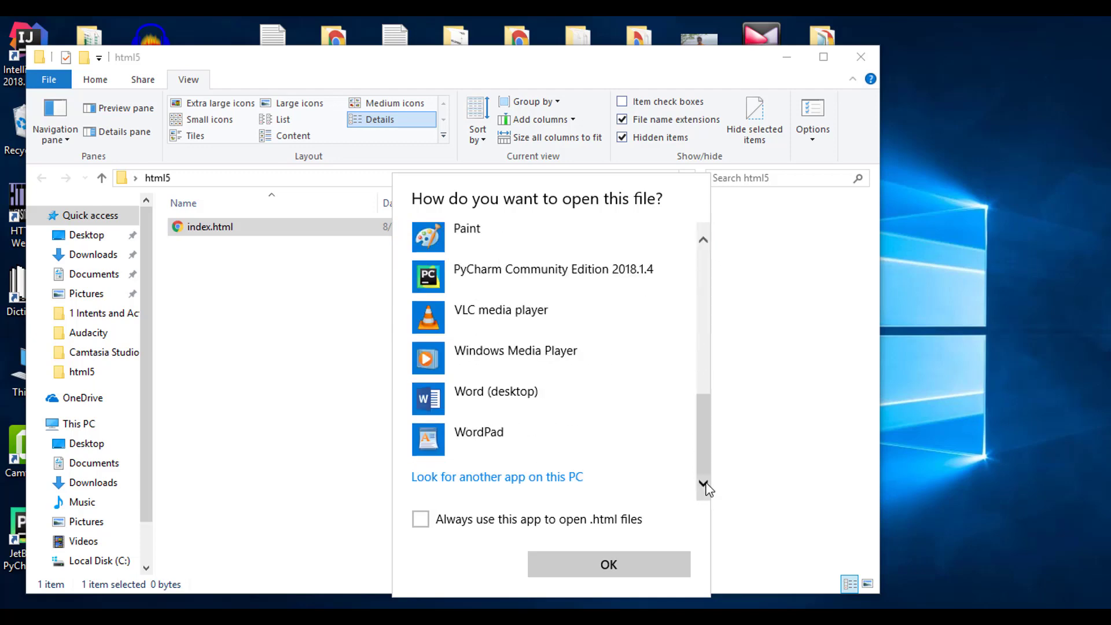
pyautogui.click(564, 483)
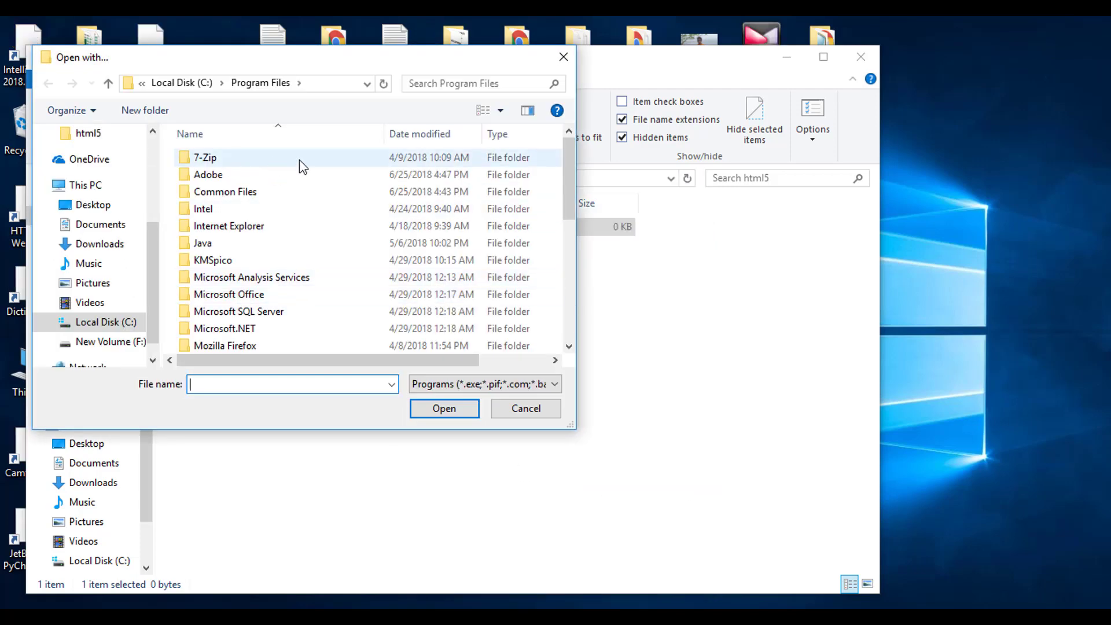
# Open index.html with sublime_text.exe from the Sublime Text 3 folder in Program Files, and minimize the editor.
pyautogui.moveTo(569, 171); pyautogui.dragTo(571, 209)
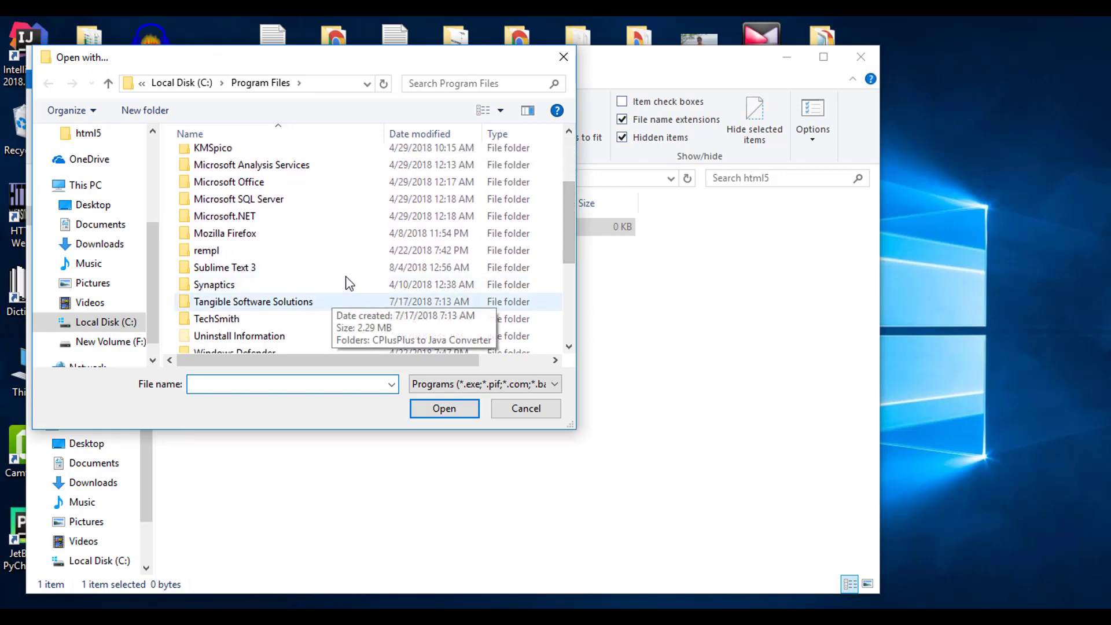
pyautogui.doubleClick(372, 267)
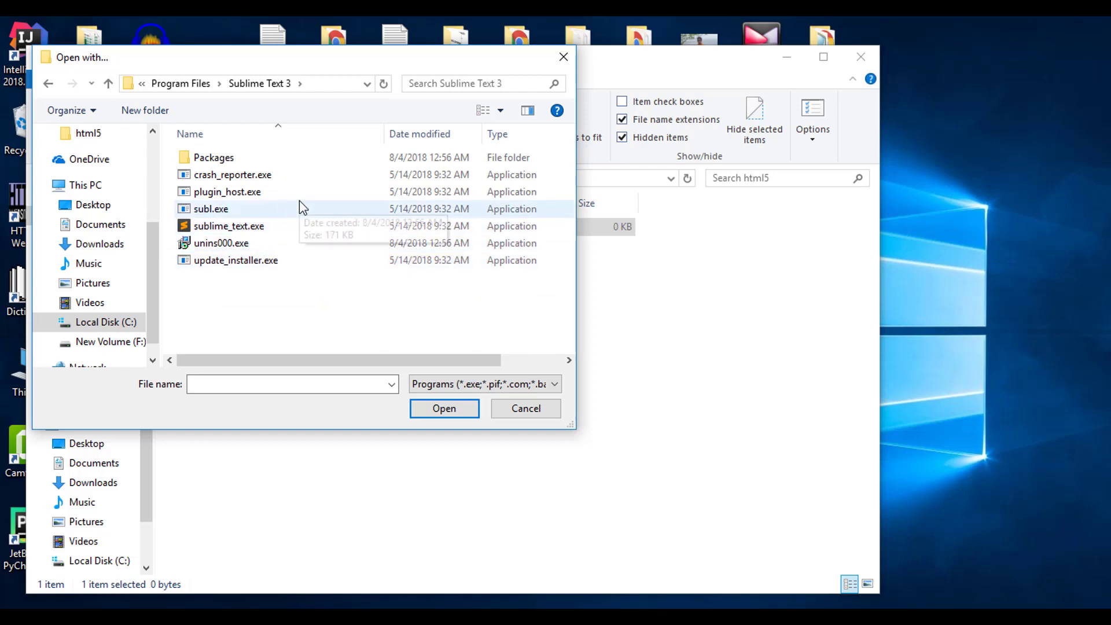
pyautogui.click(294, 231)
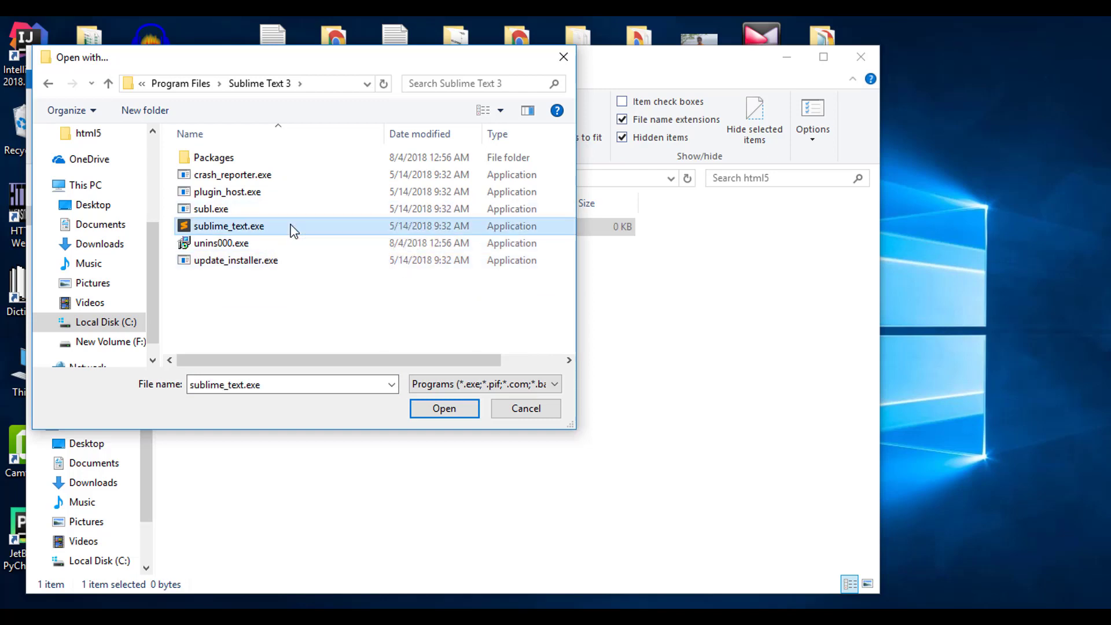
pyautogui.click(460, 410)
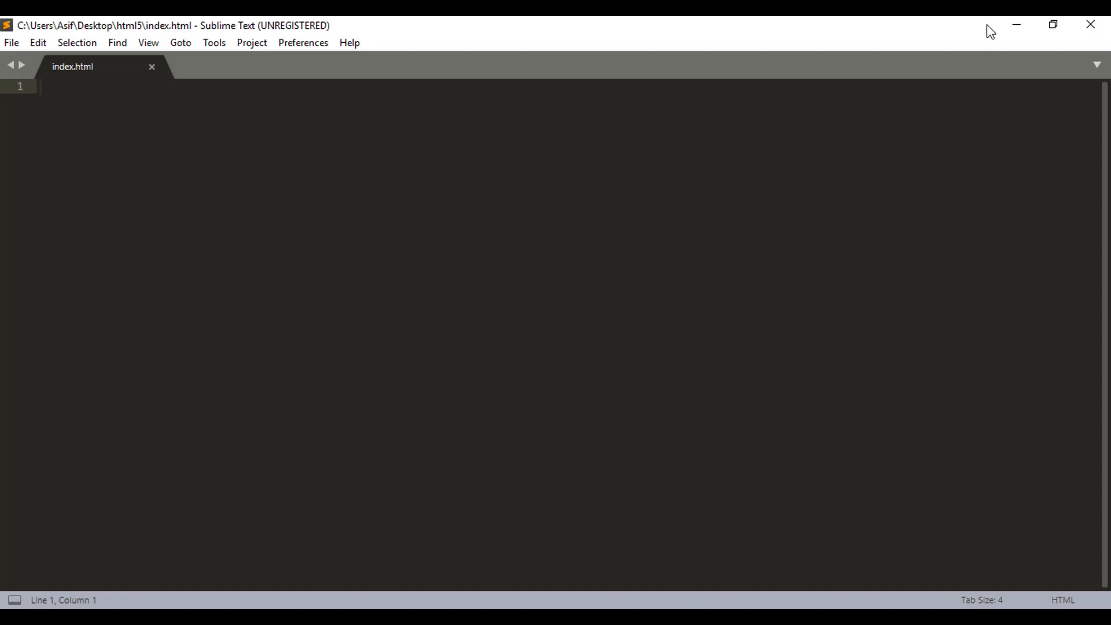
pyautogui.click(1014, 25)
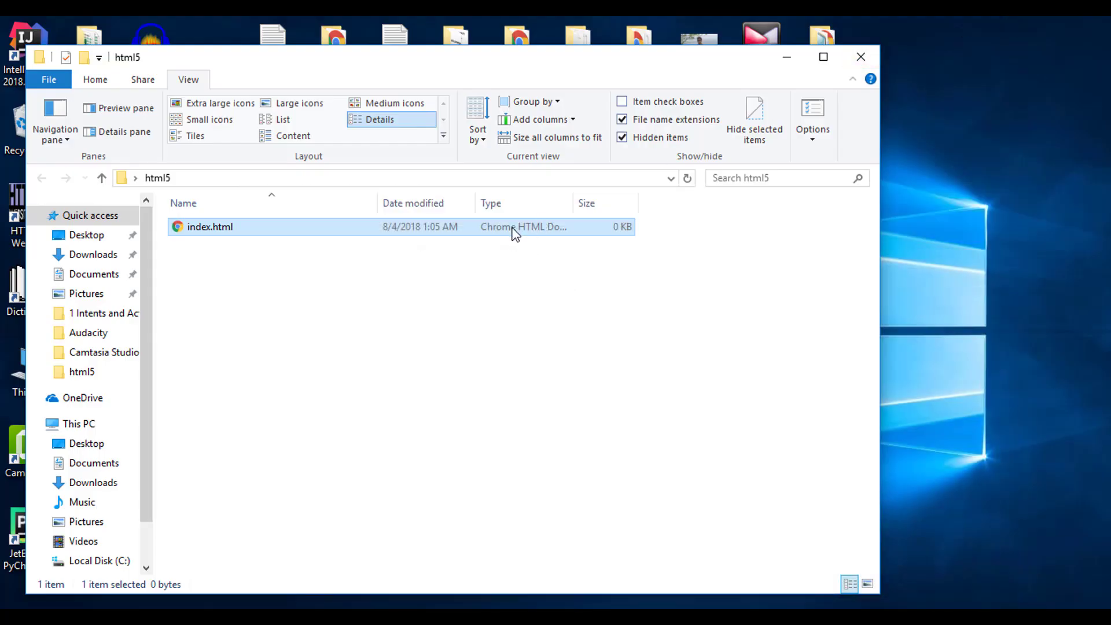
pyautogui.rightClick(513, 228)
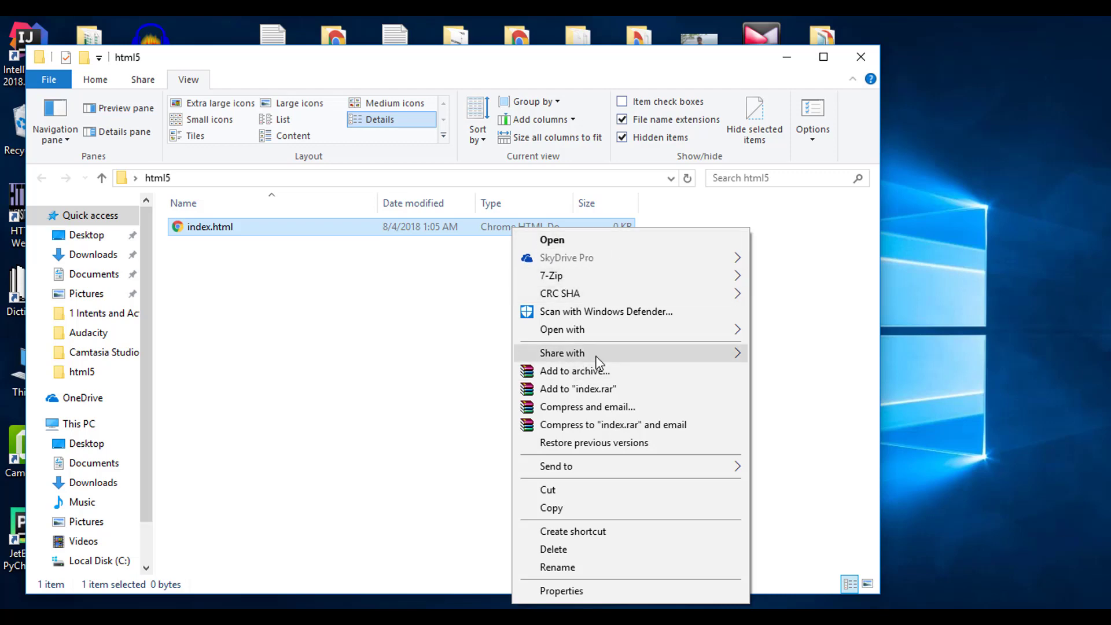
pyautogui.click(377, 374)
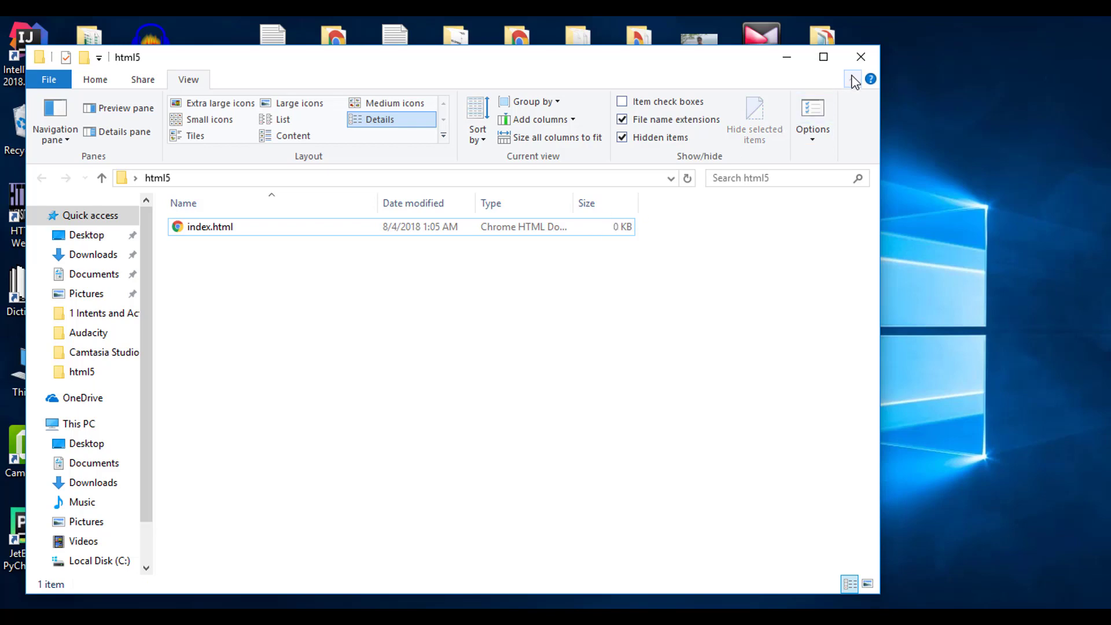
# Close the folder window, minimize the editor, and reopen index.html from the html5 folder on the desktop.
pyautogui.click(861, 57)
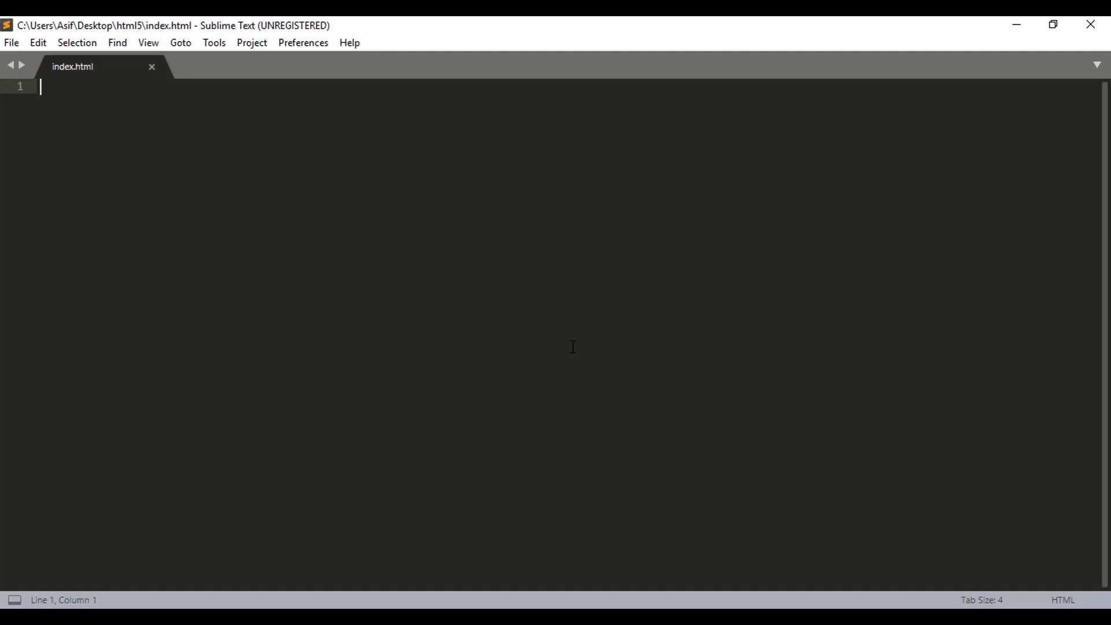
pyautogui.click(1018, 25)
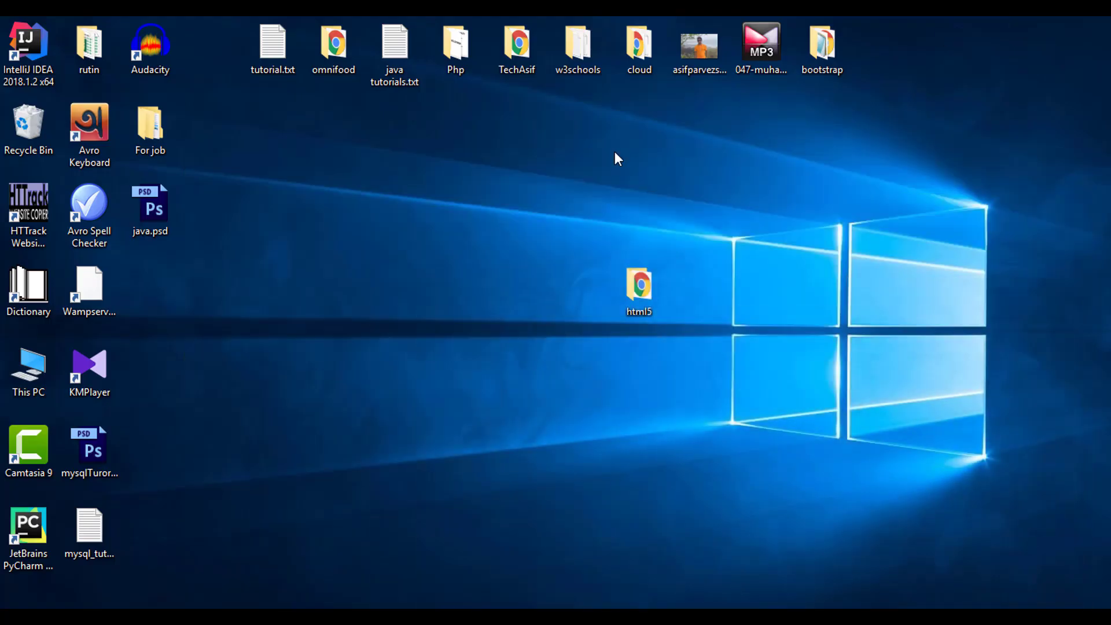
pyautogui.doubleClick(648, 304)
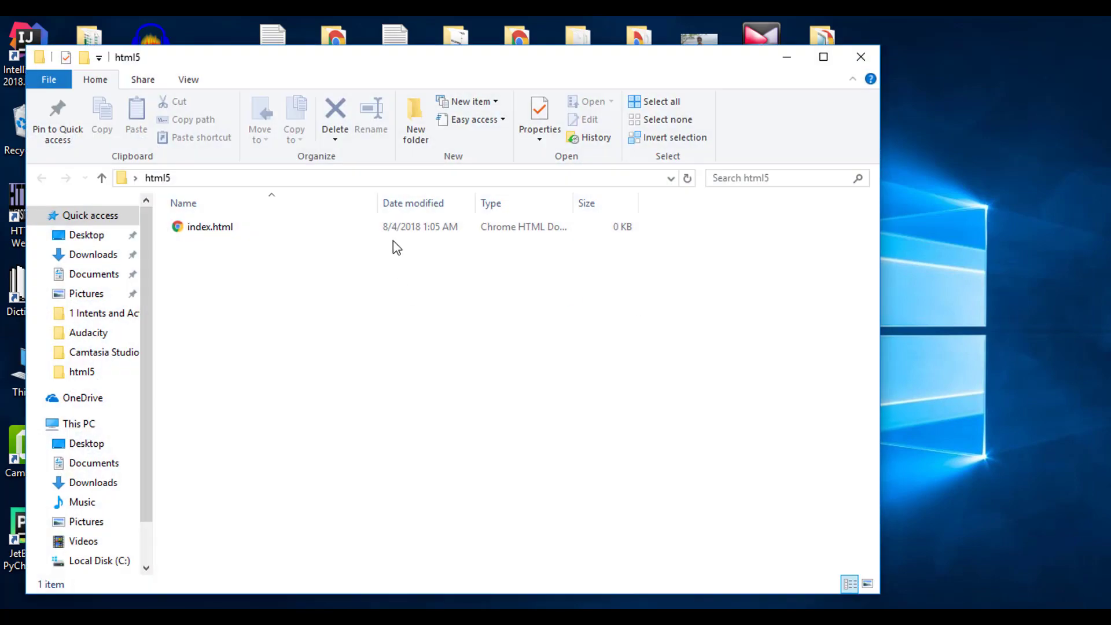
pyautogui.doubleClick(397, 231)
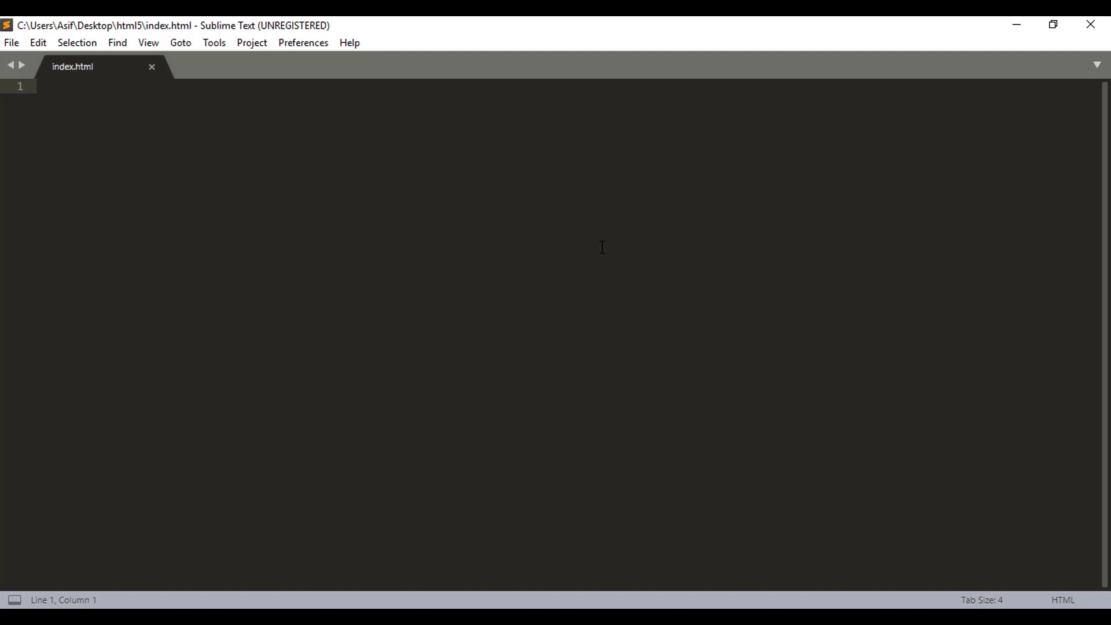
# Insert the basic HTML document skeleton into the empty index.html by expanding the html tag snippet.
pyautogui.write('htm')
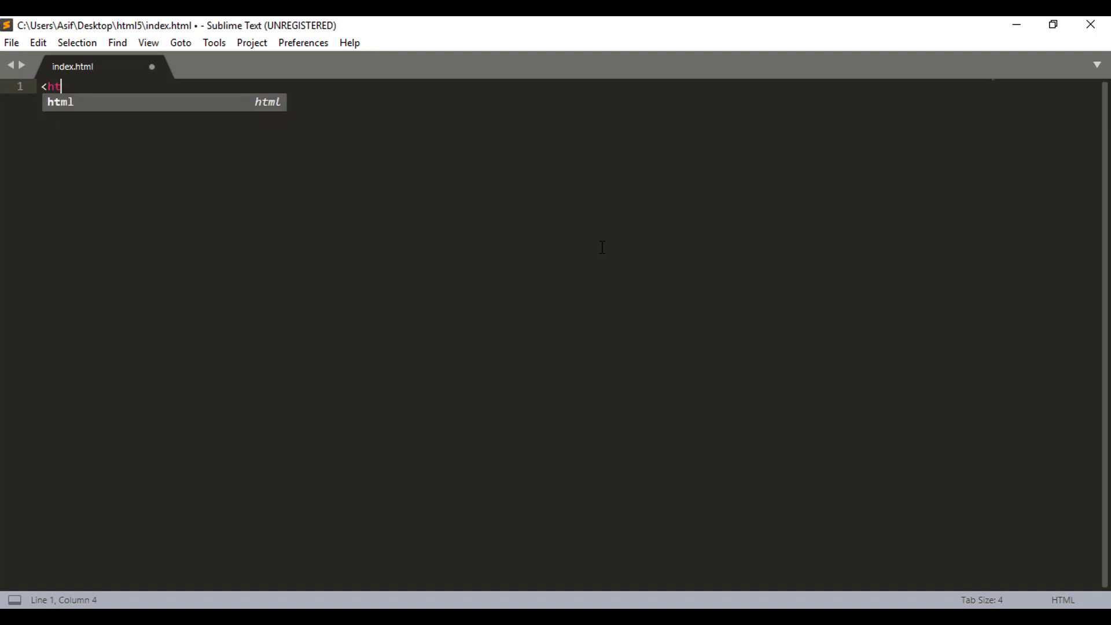
pyautogui.press('Tab')
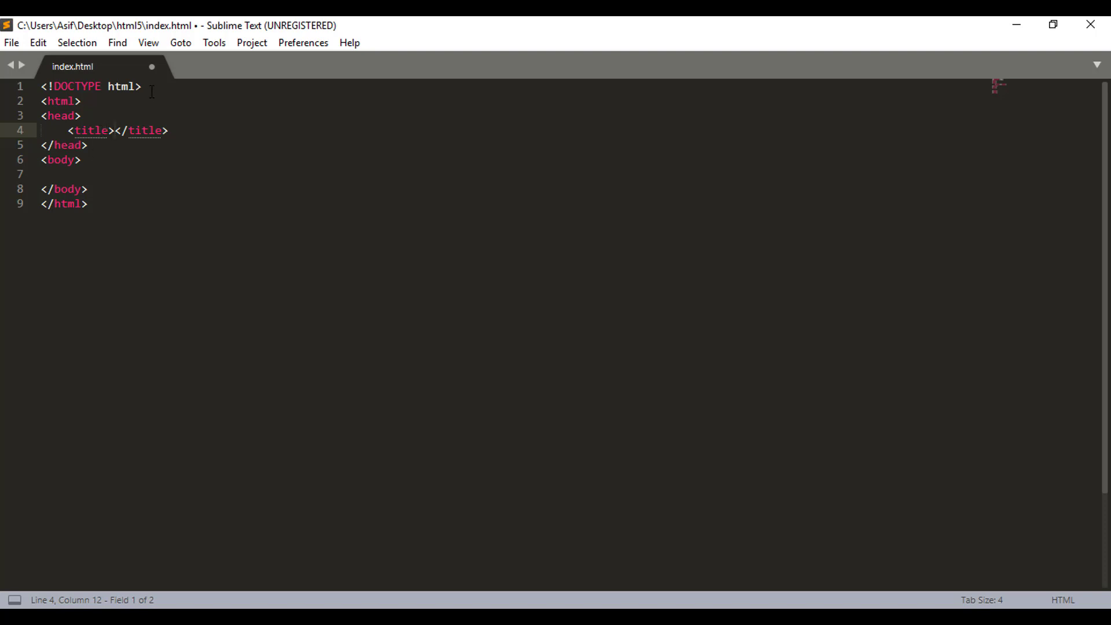
# Examine the DOCTYPE declaration on line 1, the html tag pair, and the head and body sections nested inside it.
pyautogui.moveTo(154, 88); pyautogui.dragTo(49, 88)
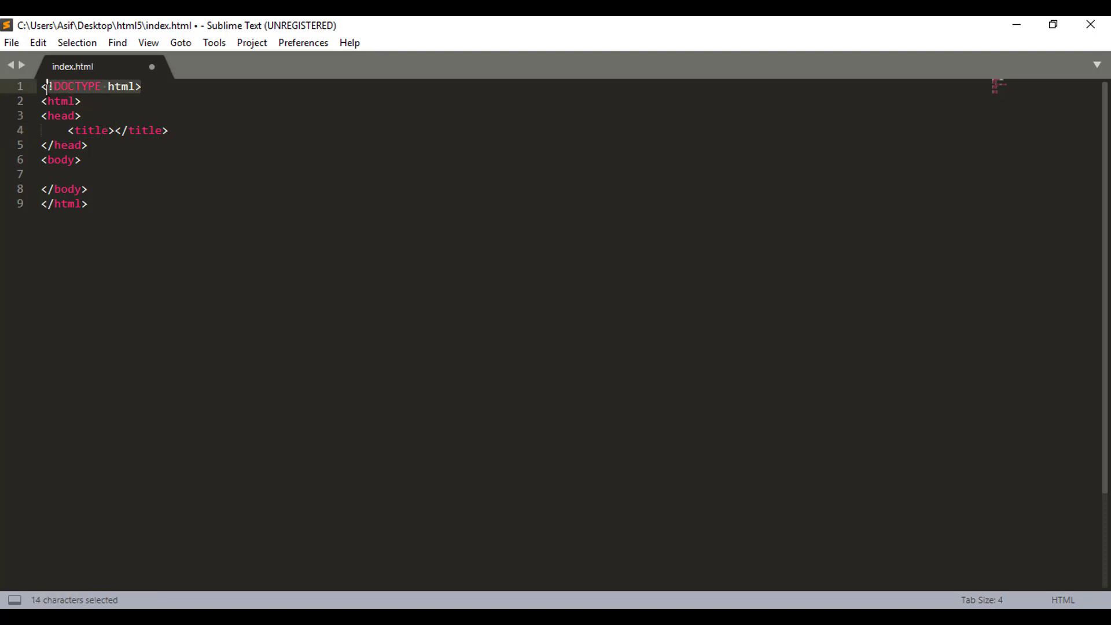
pyautogui.click(47, 91)
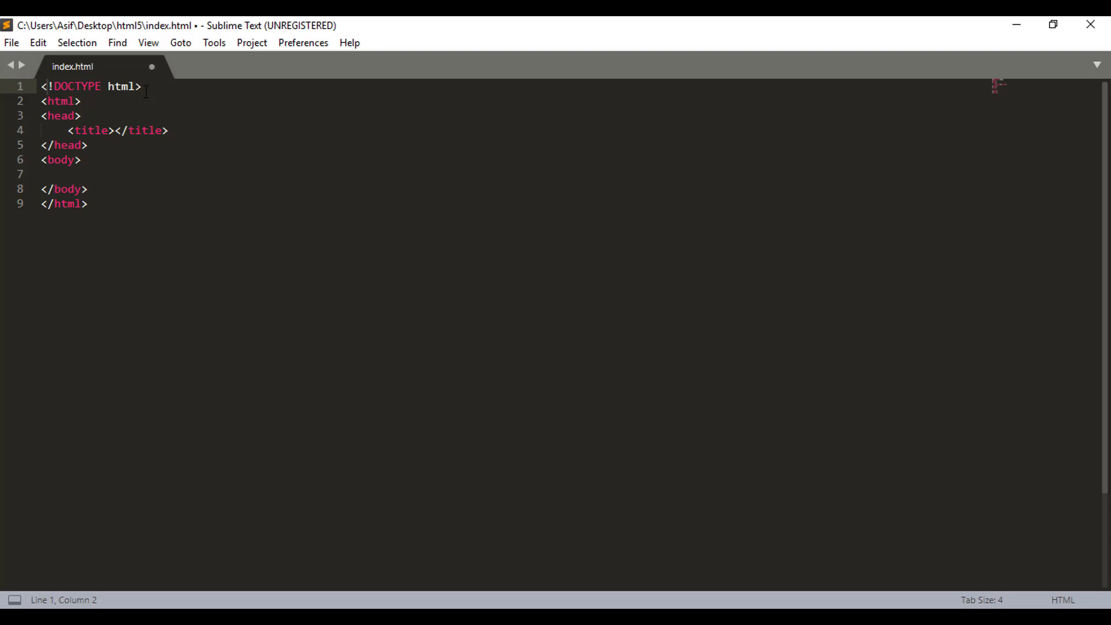
pyautogui.moveTo(143, 87); pyautogui.dragTo(48, 86)
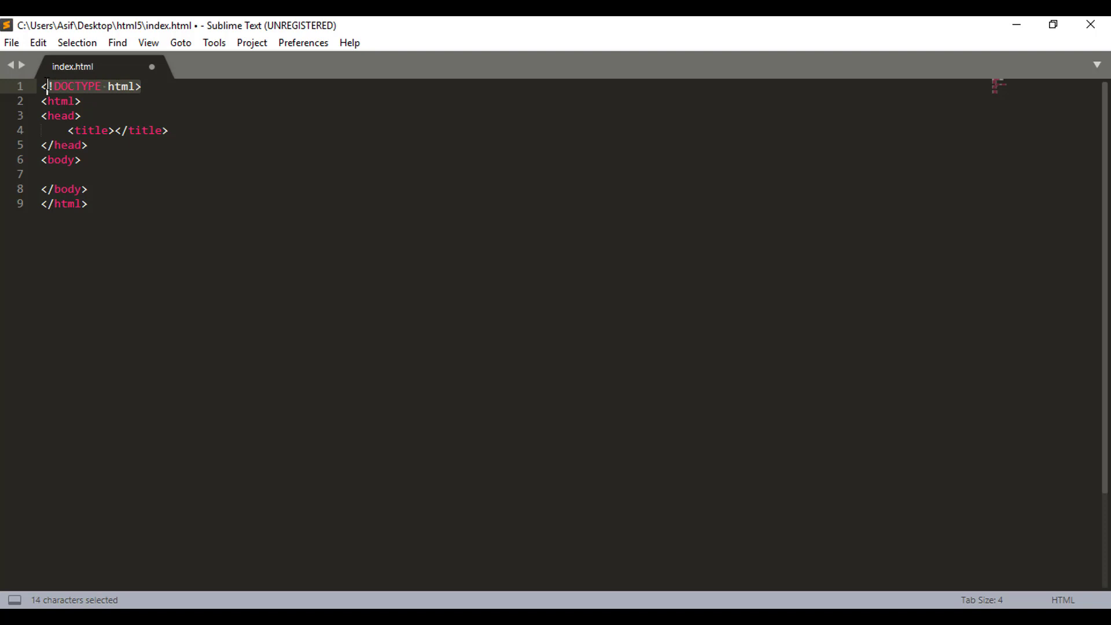
pyautogui.press('Left')
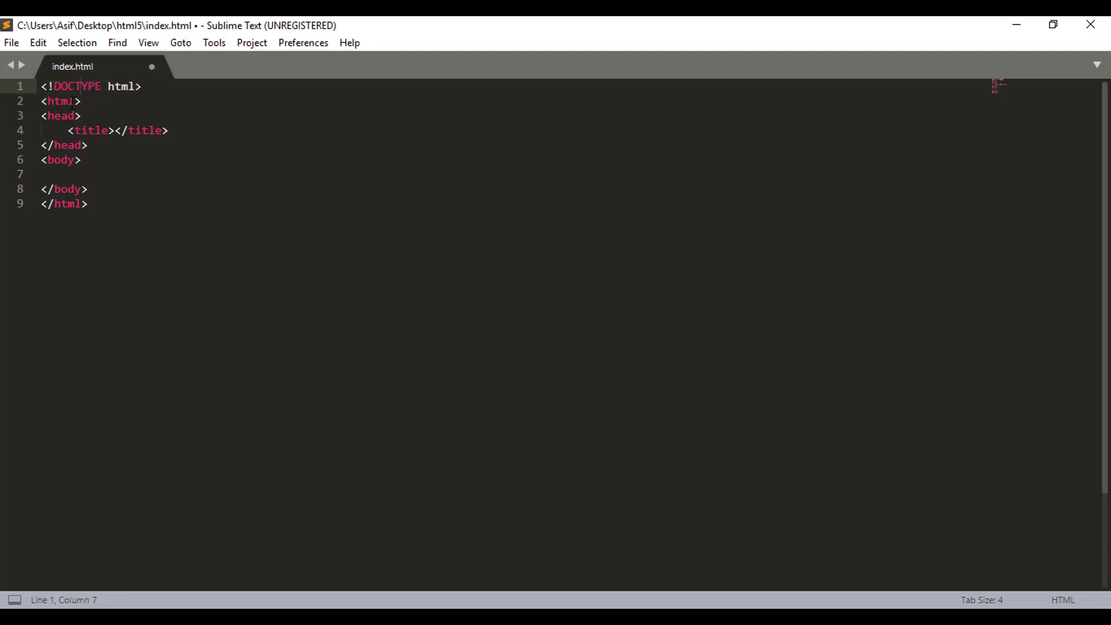
pyautogui.click(68, 101)
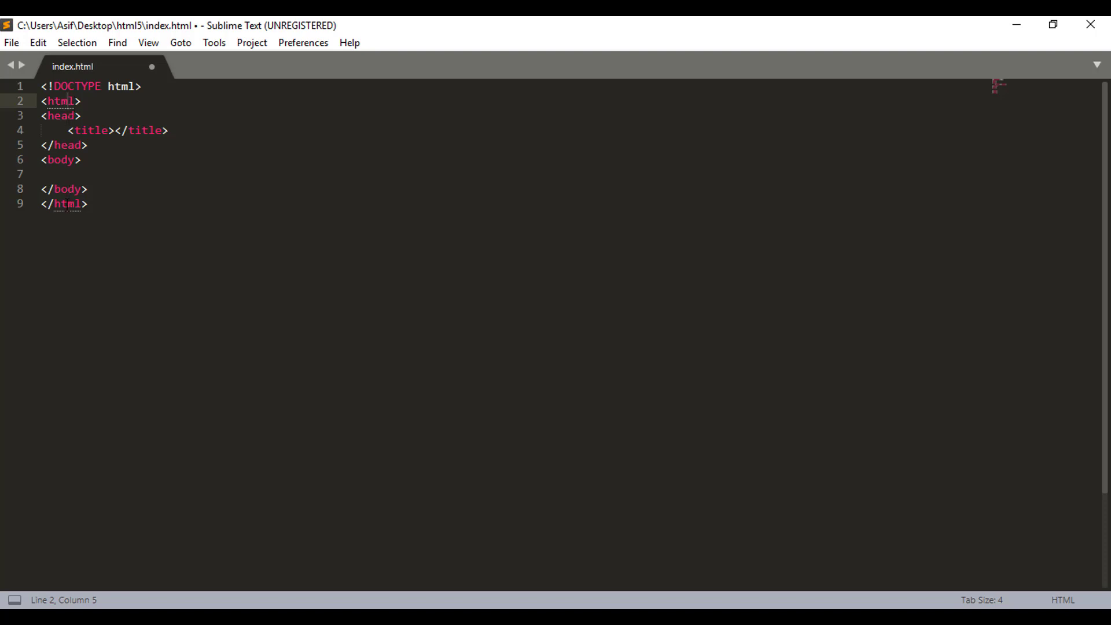
pyautogui.click(92, 188)
pyautogui.moveTo(92, 189); pyautogui.dragTo(41, 118)
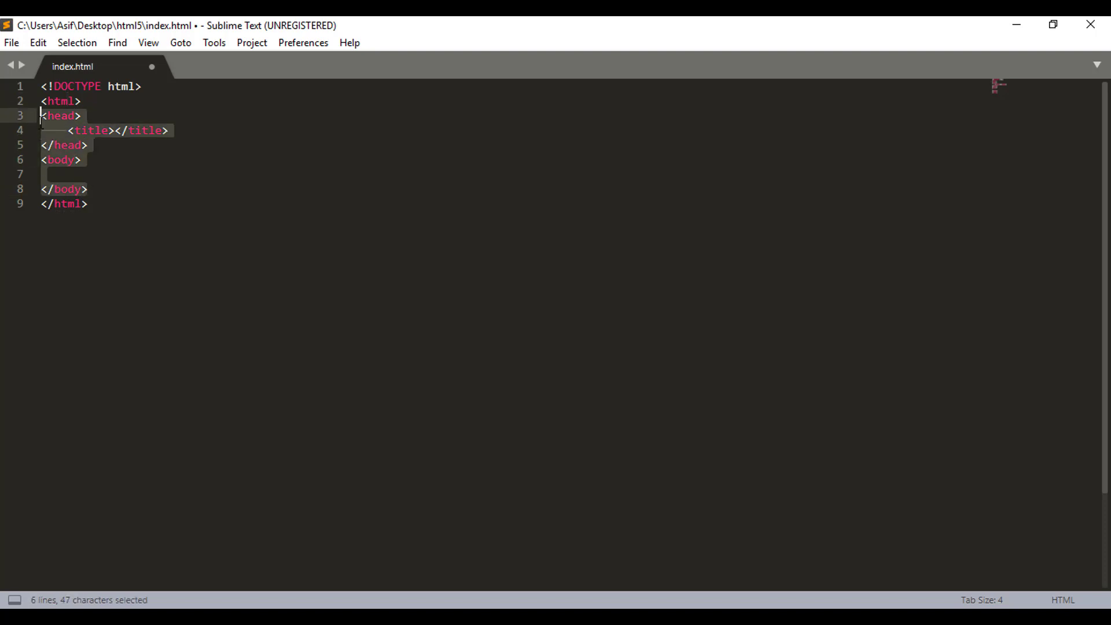